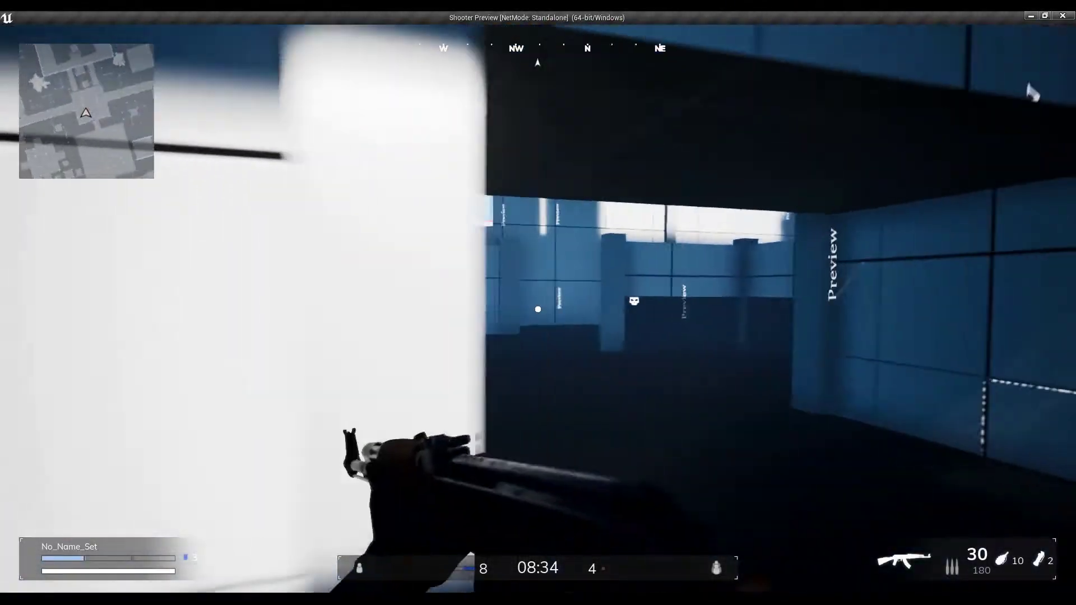
key(w)
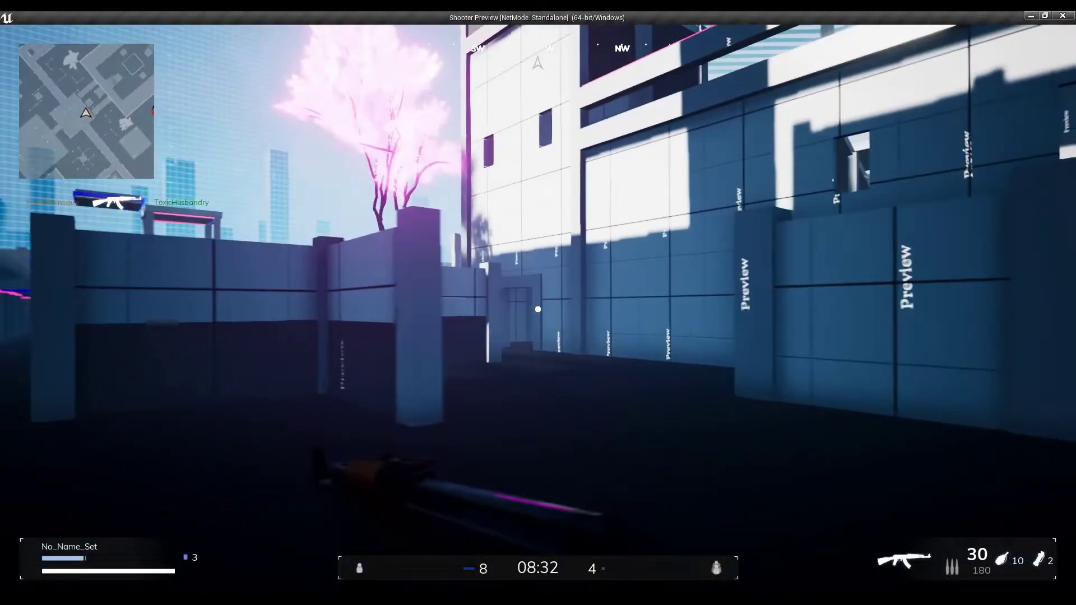
key(w)
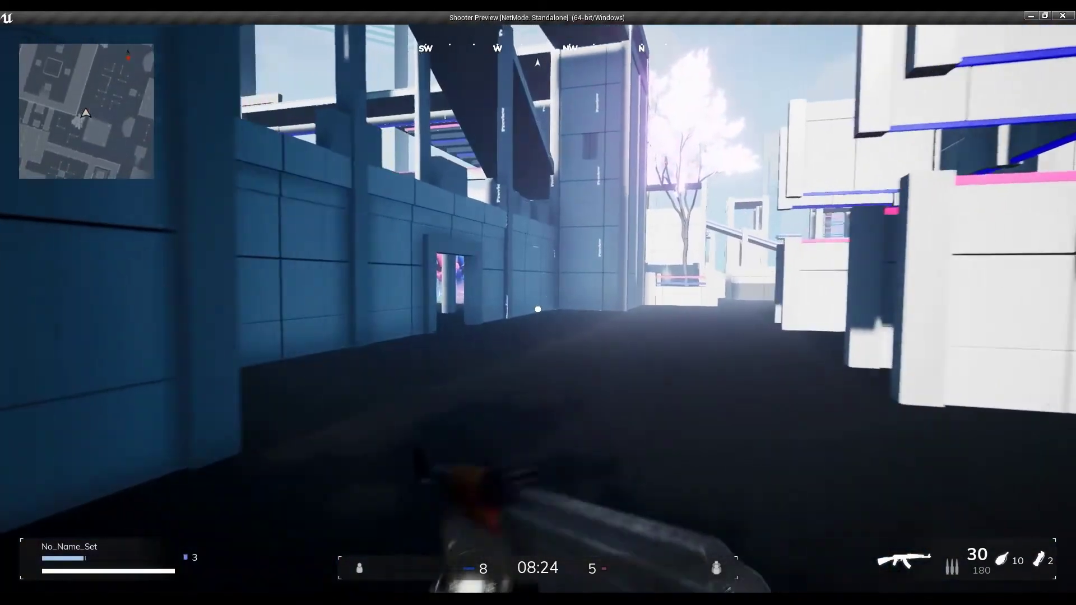
key(w)
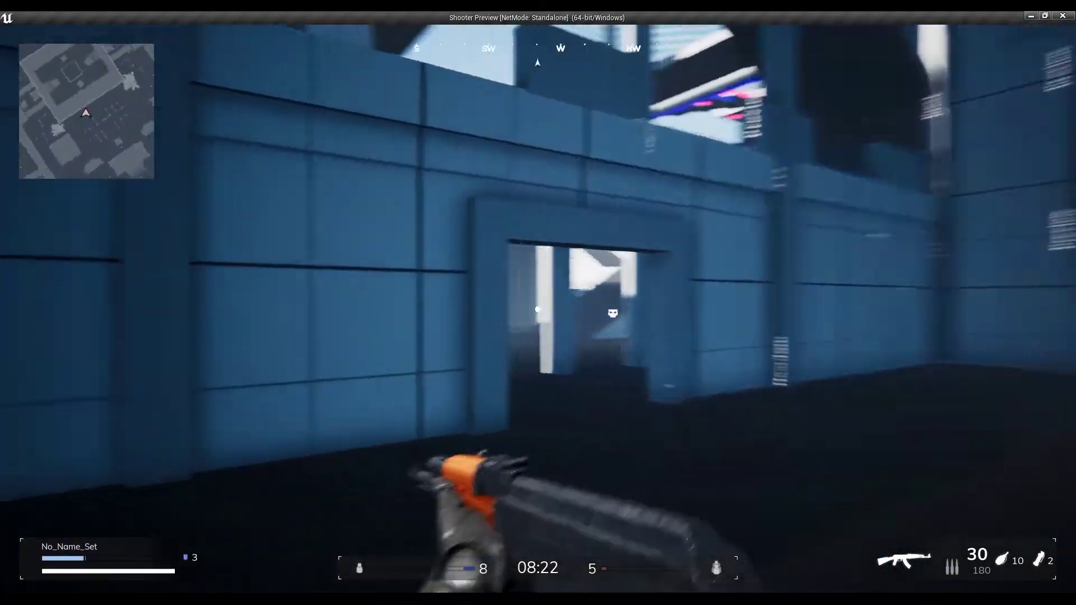
key(w)
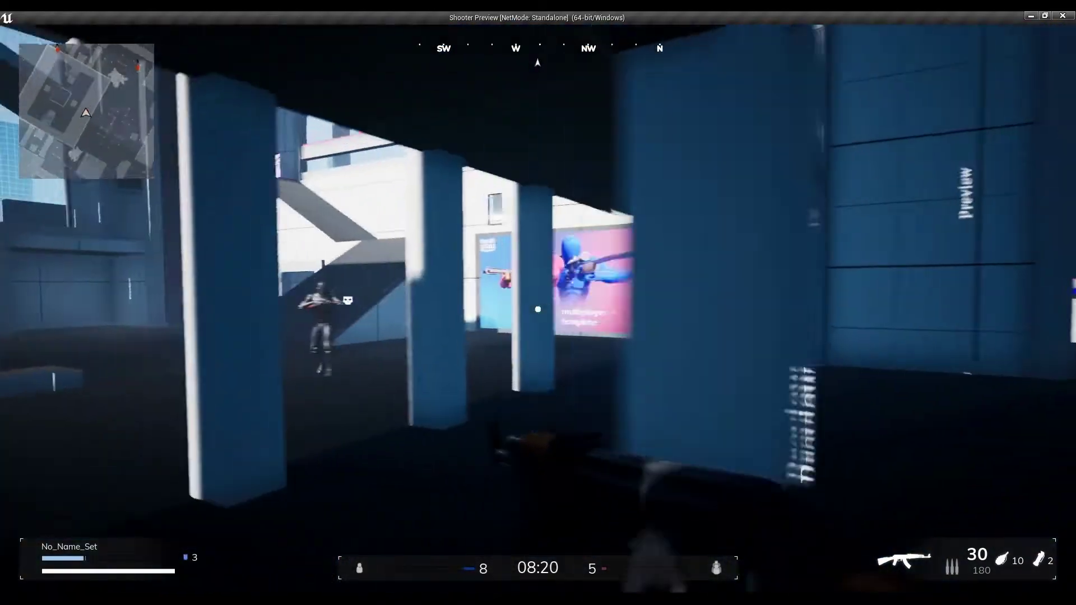
right_click(537, 309)
click(538, 309)
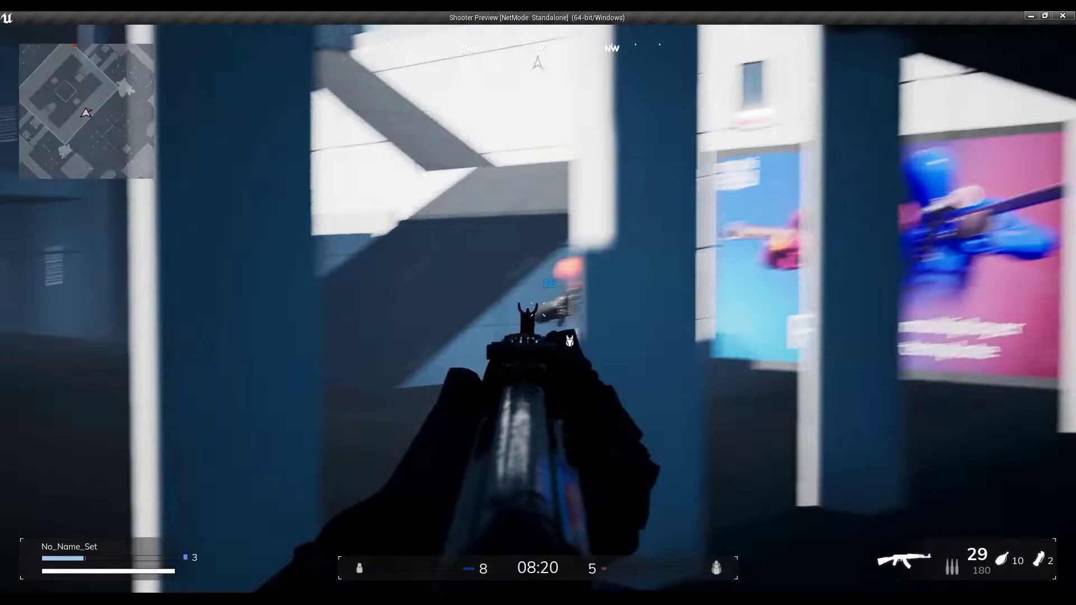
key(w)
click(538, 310)
click(537, 309)
click(538, 309)
click(537, 309)
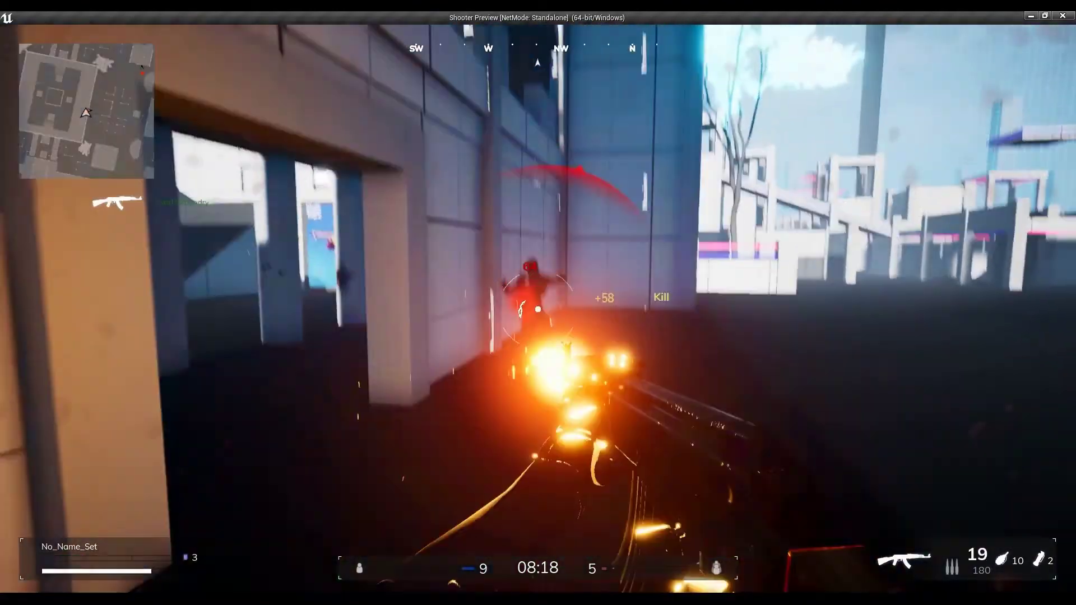
click(538, 309)
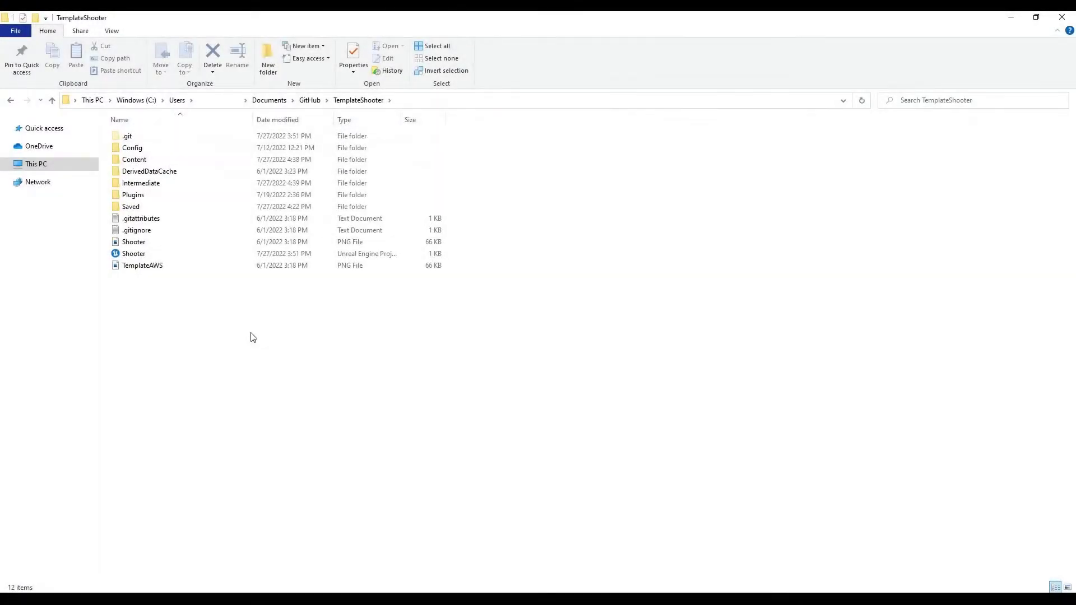
Open the project's DefaultEngine config file, and copy the finished DefaultEngine.ini settings block from the Online Subsystem Steam documentation in the browser.
double_click(202, 153)
double_click(205, 171)
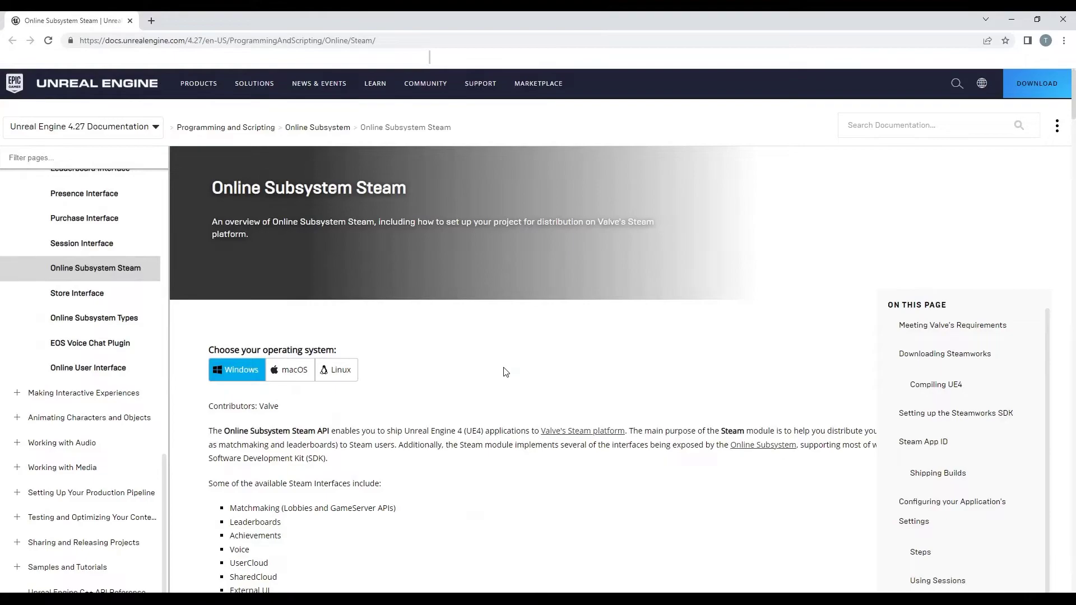
scroll(506, 372, down, 20)
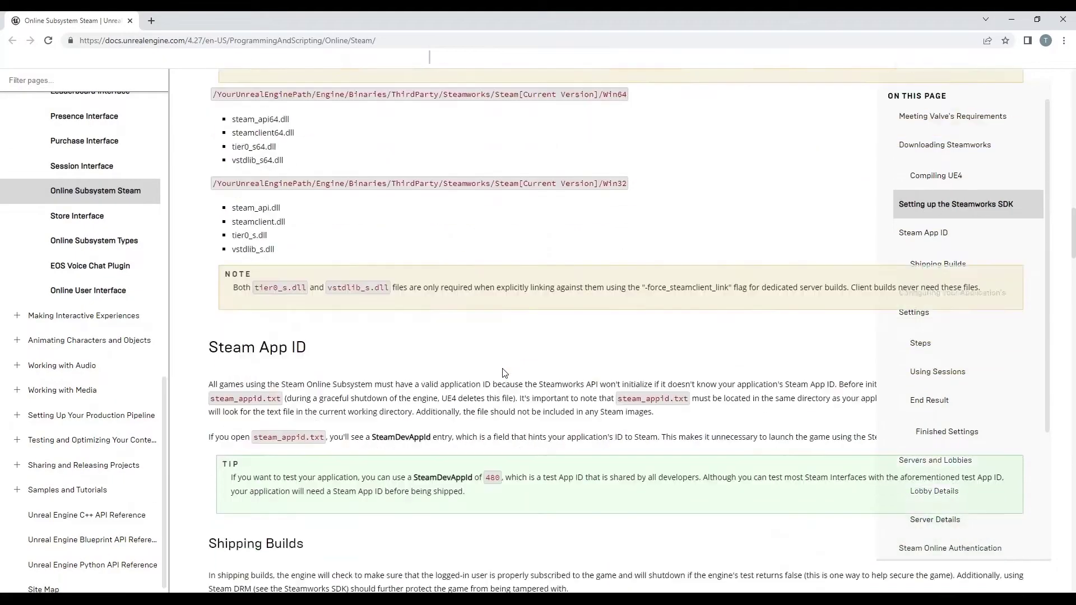
scroll(504, 372, down, 20)
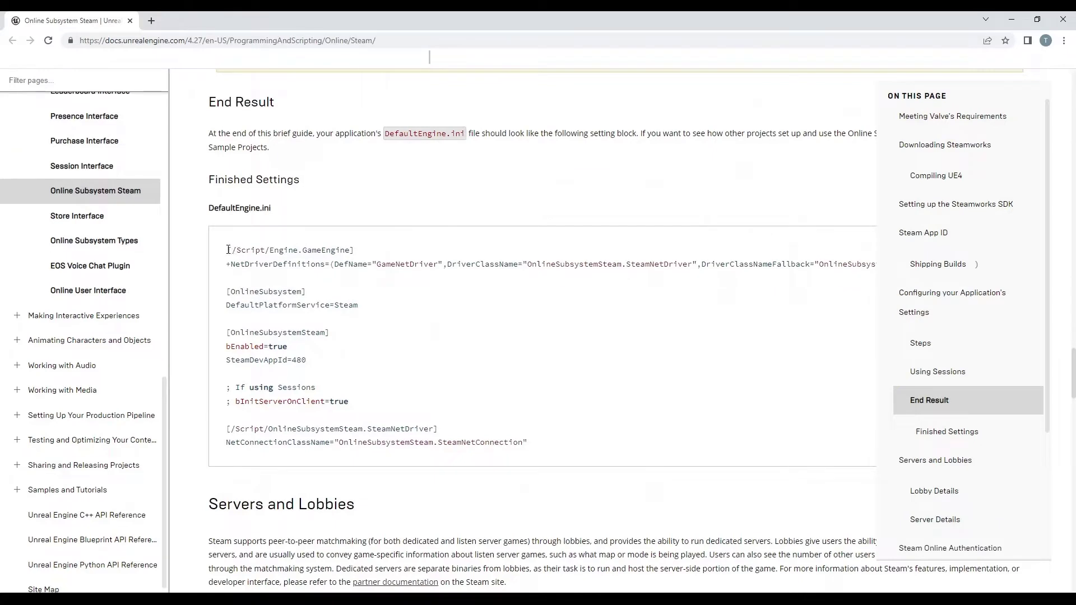
drag(228, 250, 626, 443)
key(ctrl+c)
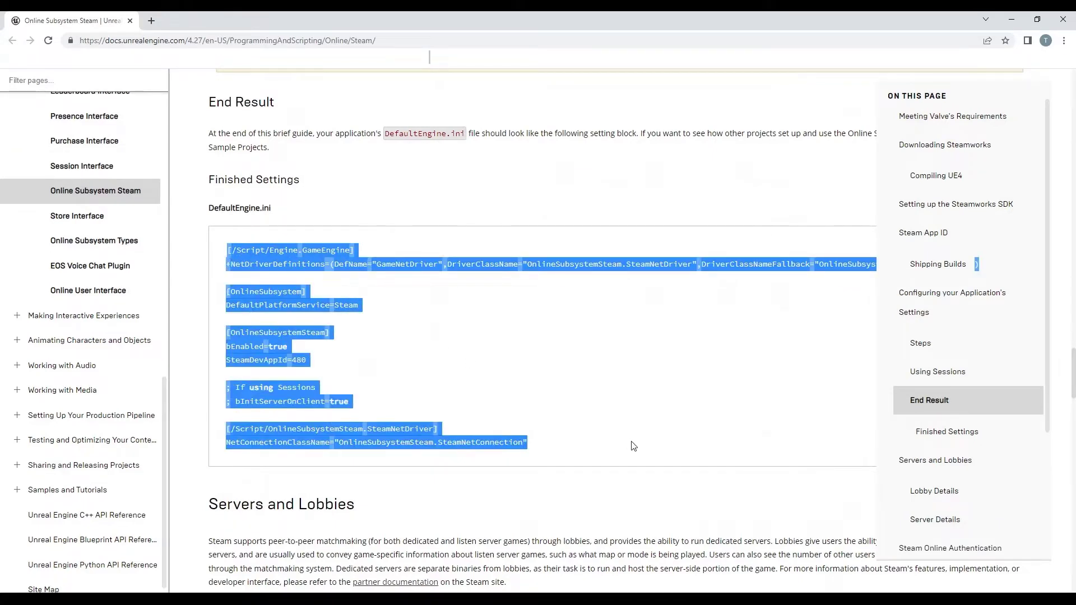
click(1063, 21)
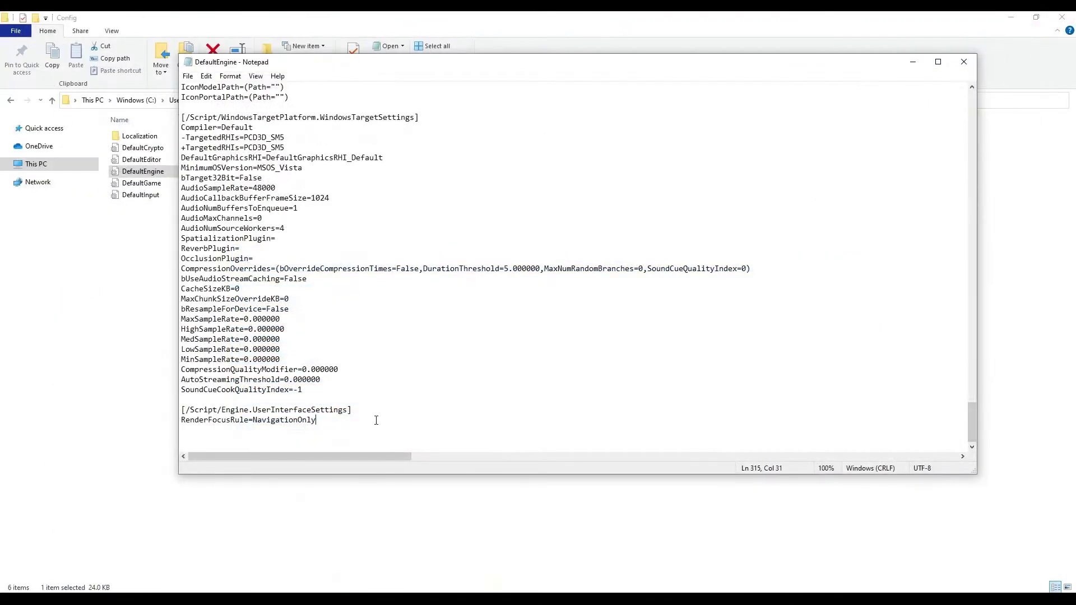
Paste the copied Steam settings block at the end of the DefaultEngine file and save it.
key(ctrl+v)
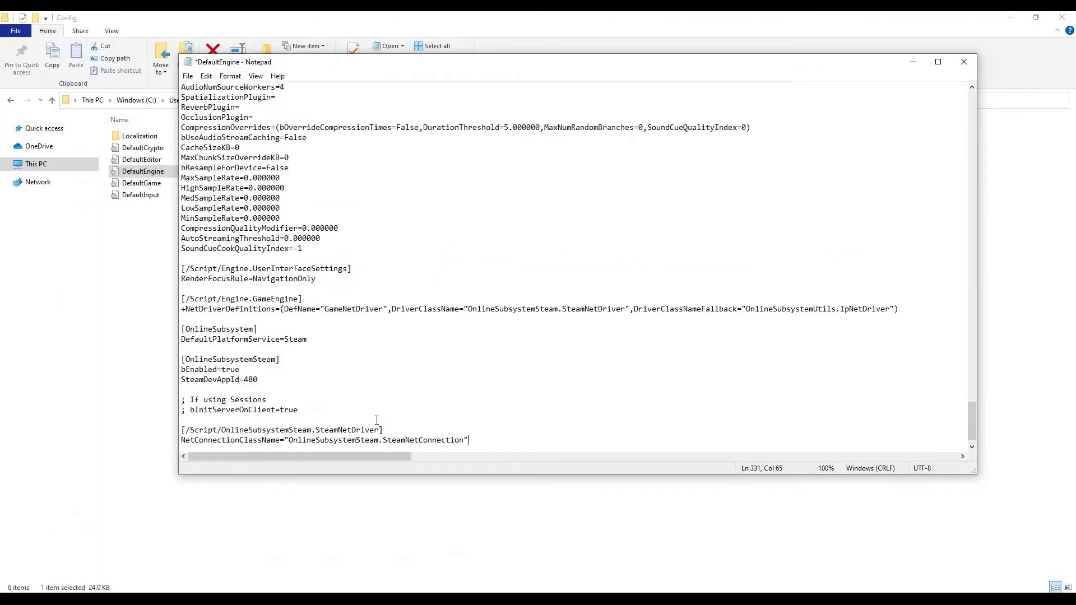
click(189, 77)
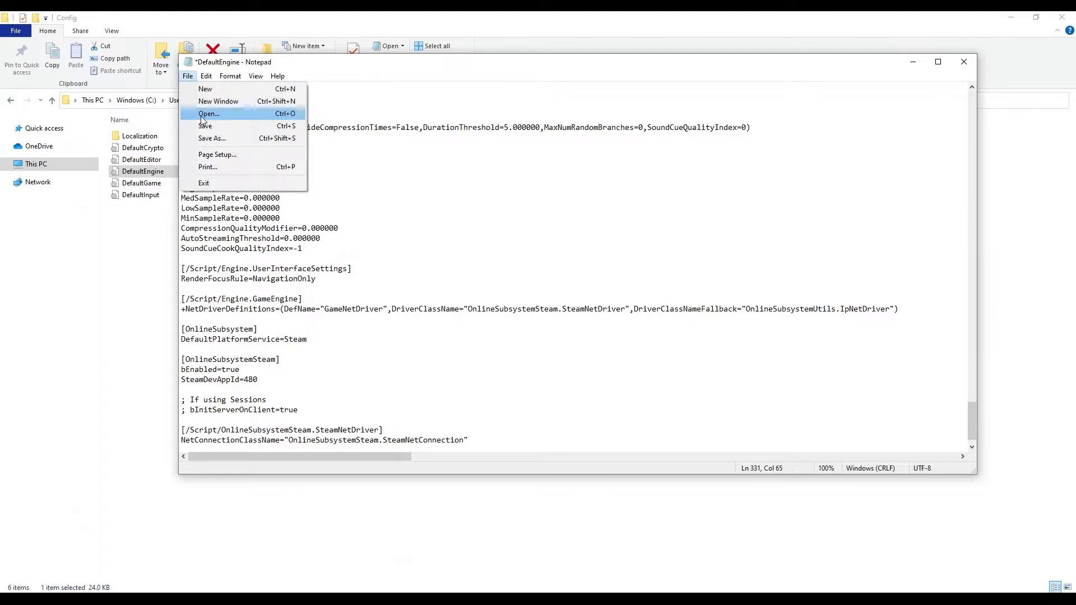
click(213, 124)
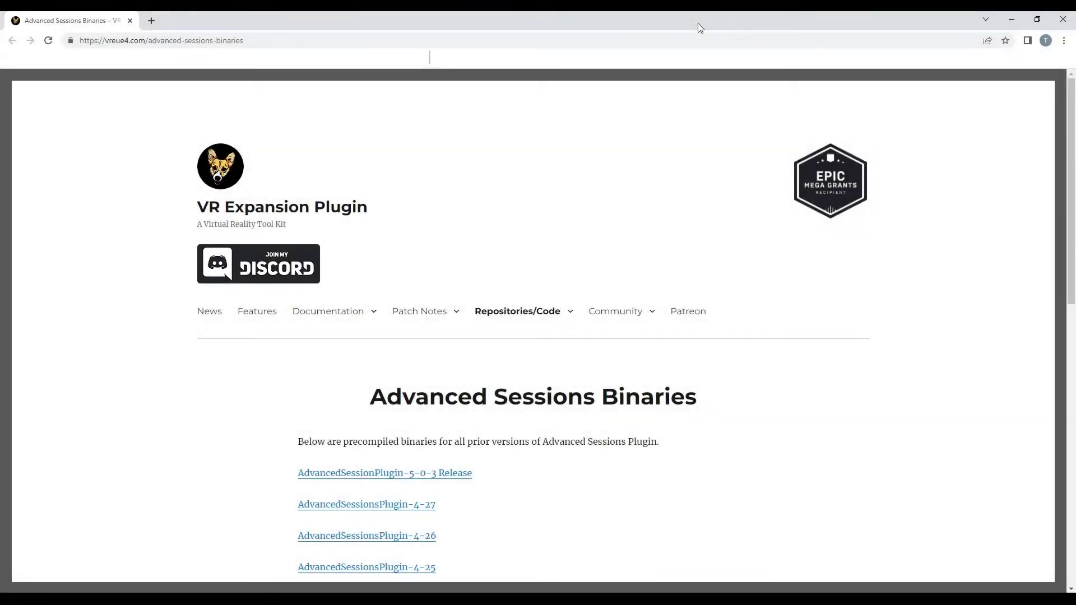
Download AdvancedSessionsPlugin-4-26 from the Advanced Sessions Binaries page and extract the archive.
scroll(680, 250, down, 5)
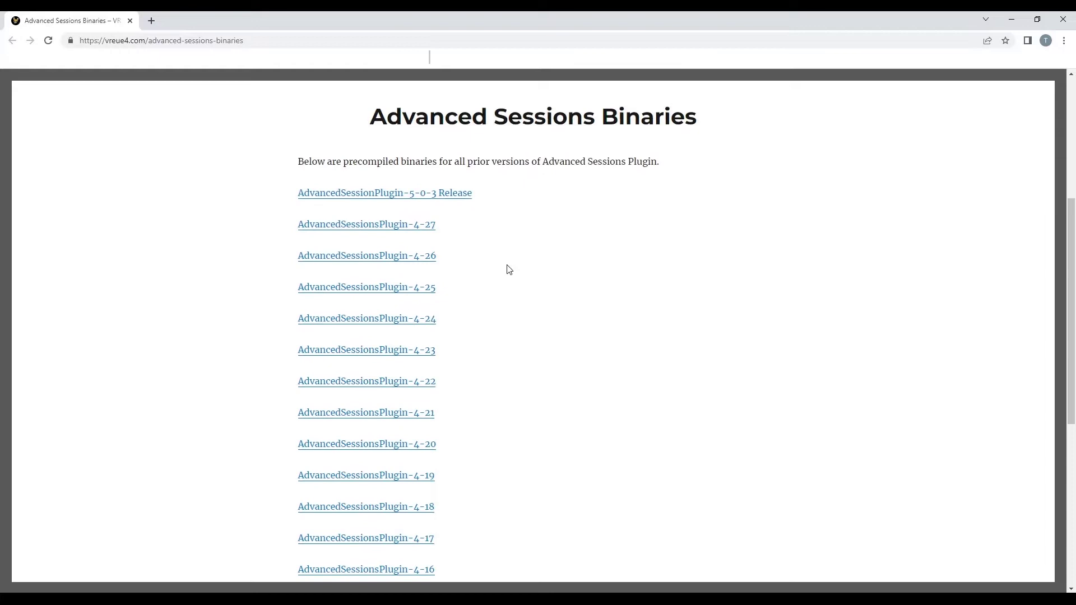
click(415, 262)
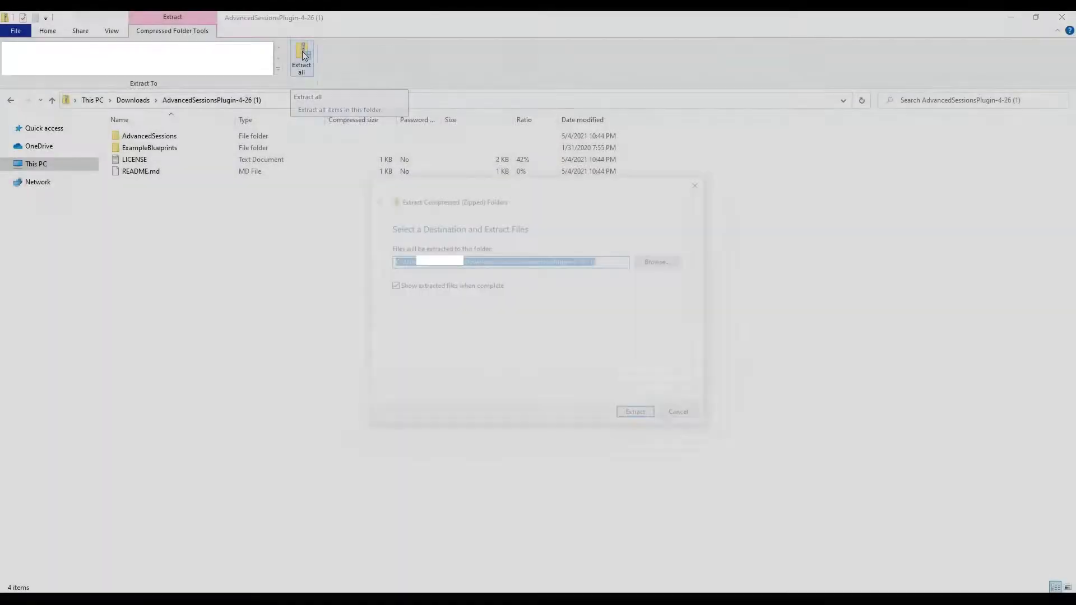
click(637, 415)
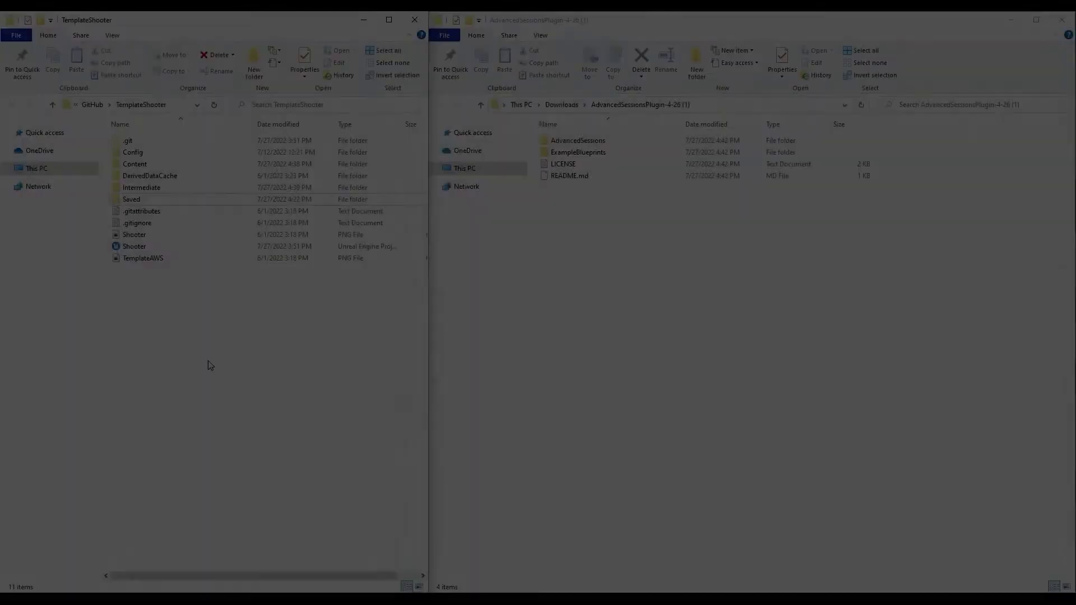
Create a new folder named Plugins in the TemplateShooter project folder.
right_click(207, 361)
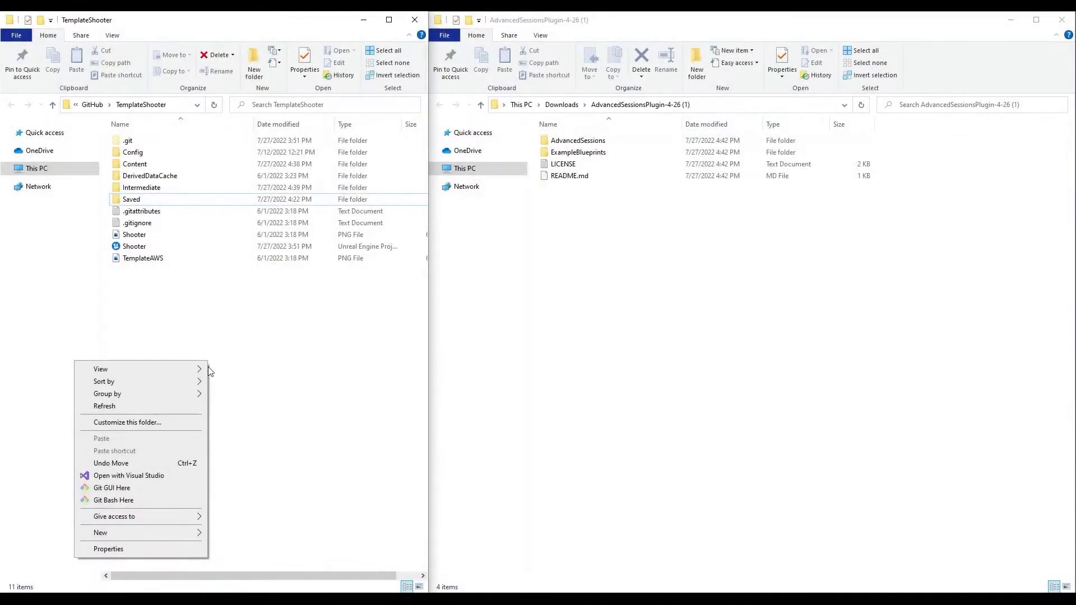
mouse_move(197, 536)
click(250, 537)
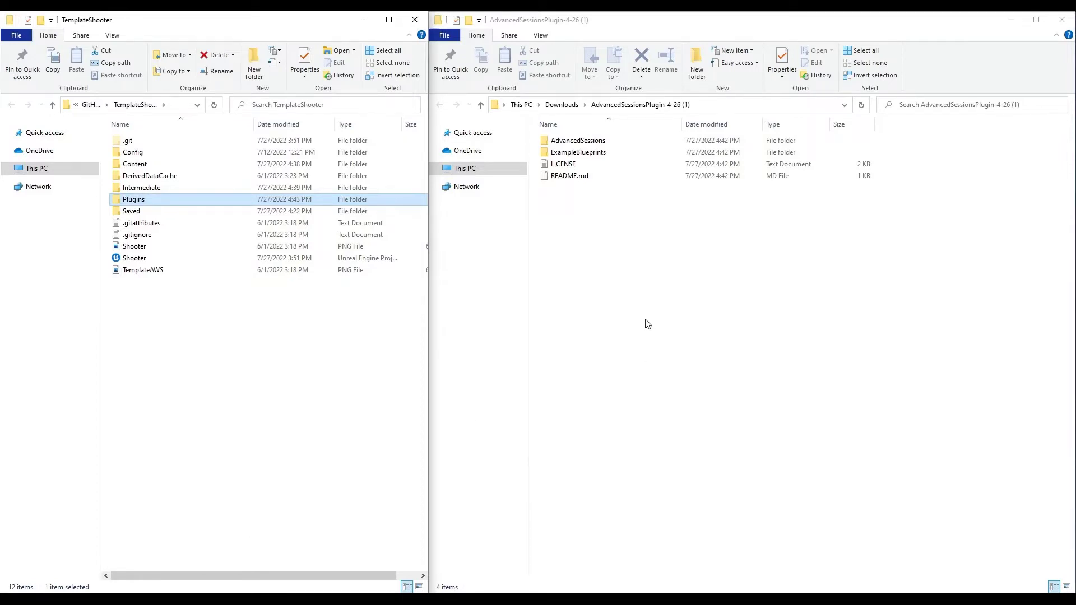
Move the AdvancedSessions and AdvancedSteamSessions subfolders from the extracted AdvancedSessions folder into the project's Plugins folder.
double_click(588, 141)
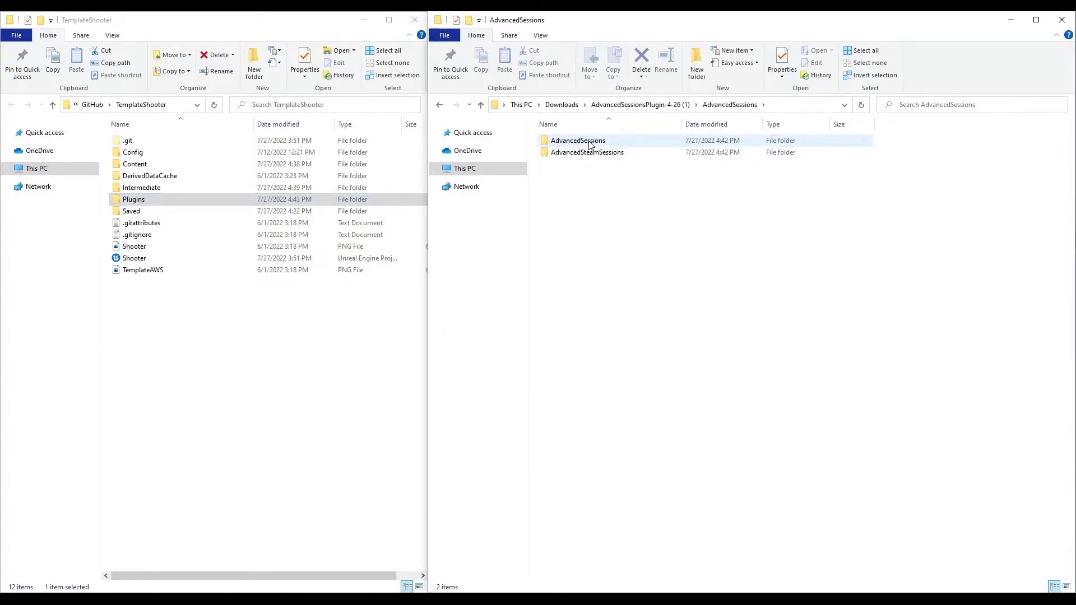
click(588, 144)
ctrl+click(594, 153)
drag(599, 145, 138, 203)
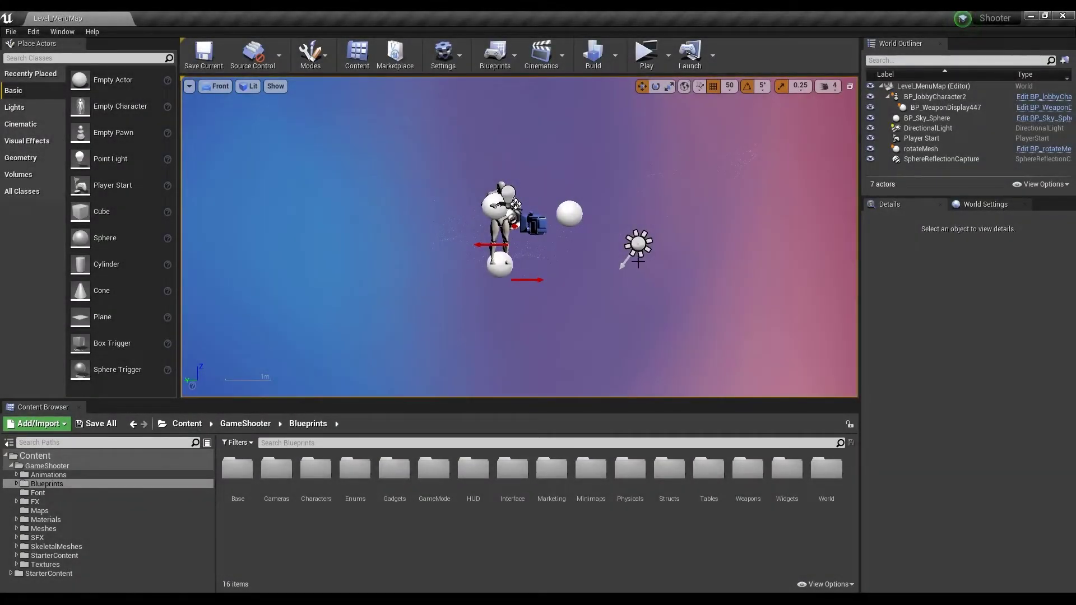
Switch to the Unreal Editor and check whether the Advanced Sessions and Advanced Steam Sessions plugins are enabled.
right_drag(661, 260, 652, 248)
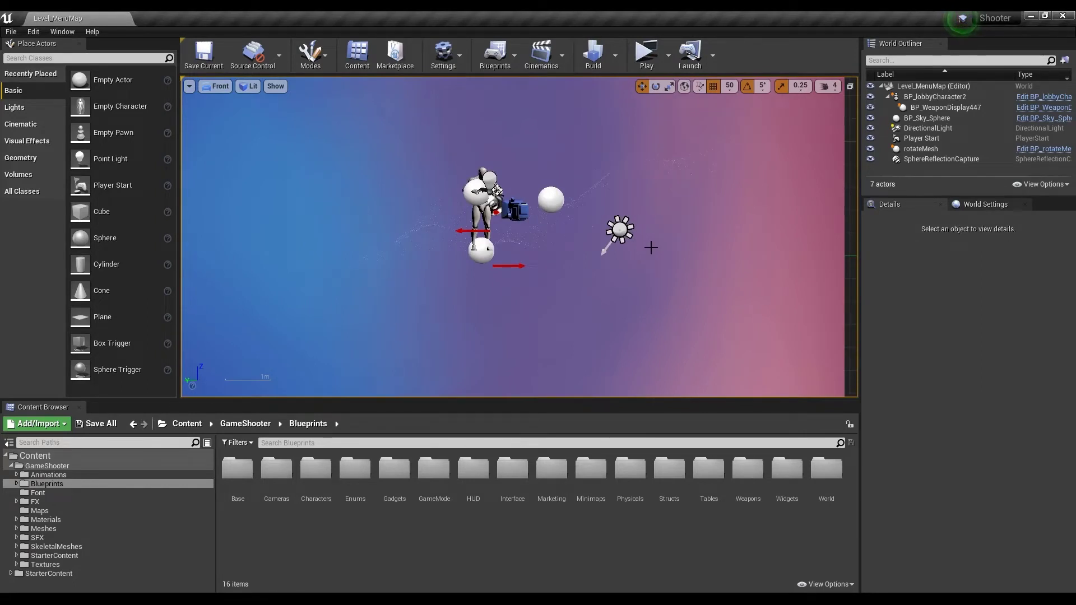
click(32, 32)
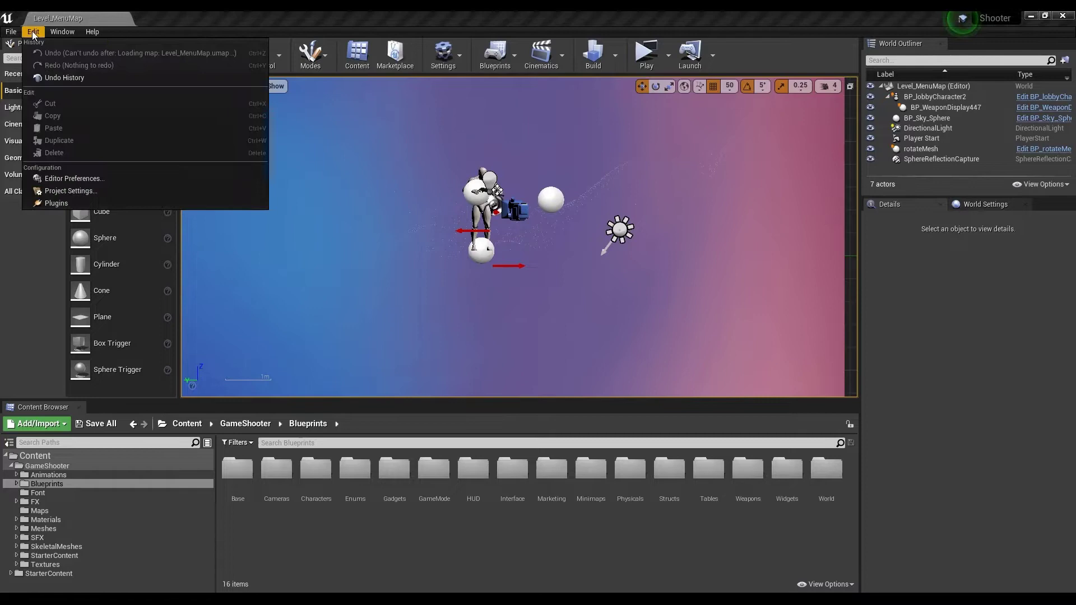
click(56, 203)
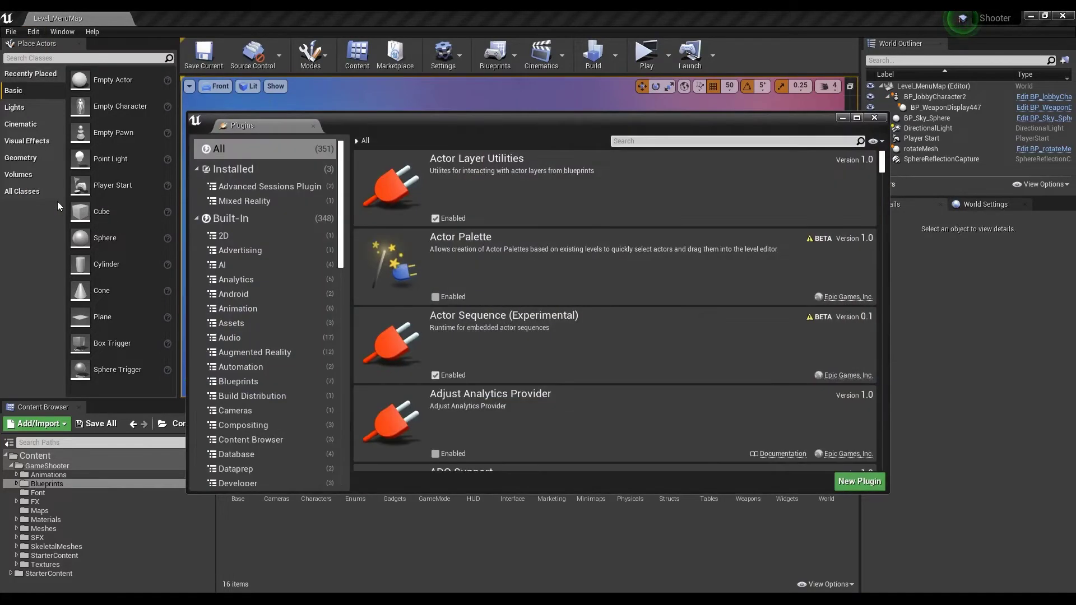
click(269, 188)
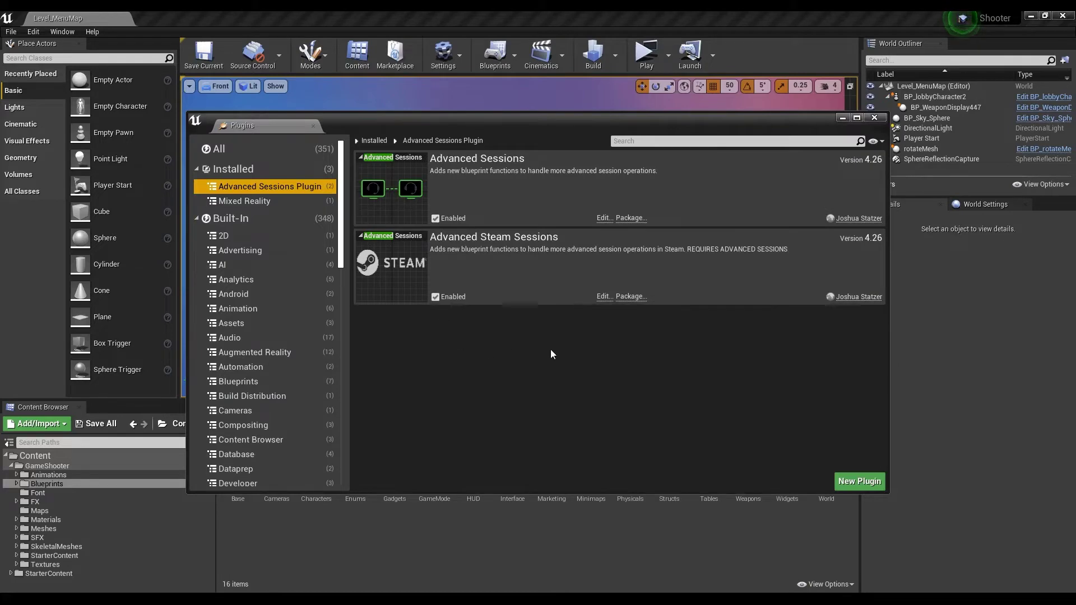
click(874, 118)
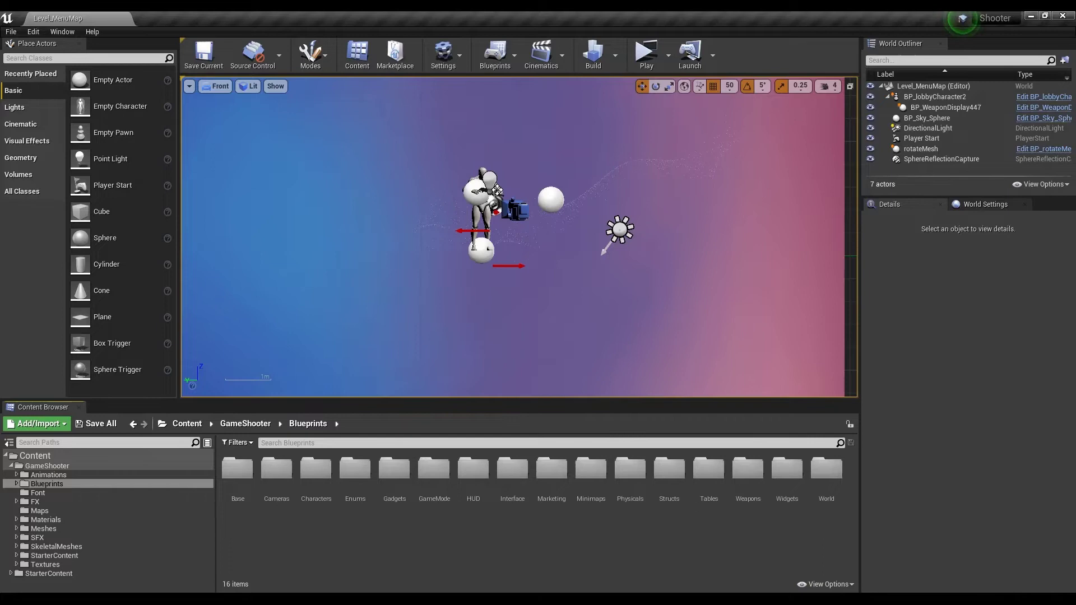
In the BP_PC_menu event graph, replace the create match section's Create Session node with a Create Advanced Session node.
double_click(320, 481)
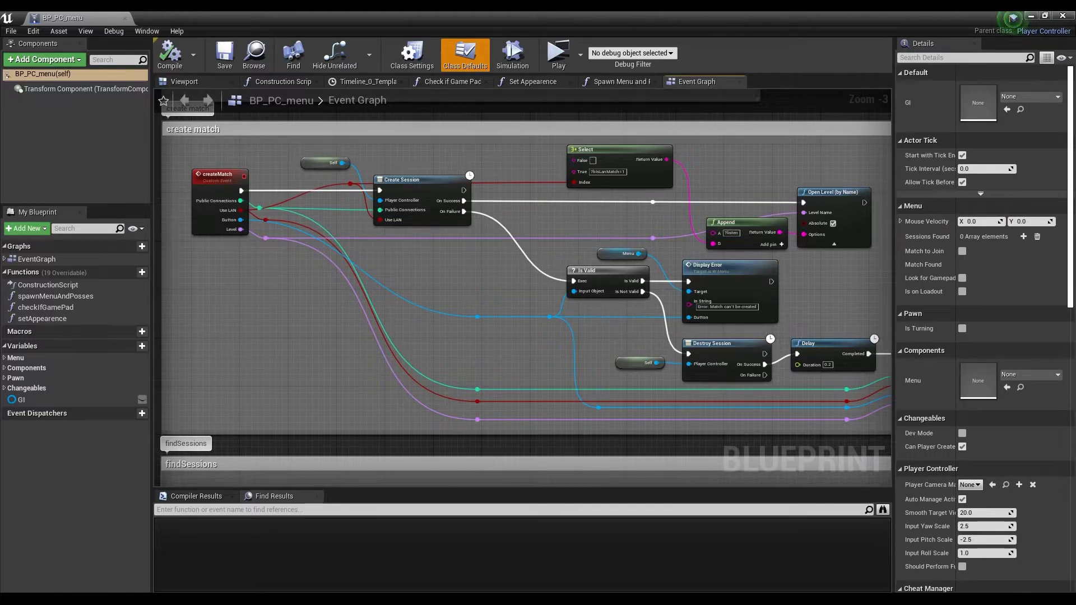
right_click(322, 309)
text(create advan)
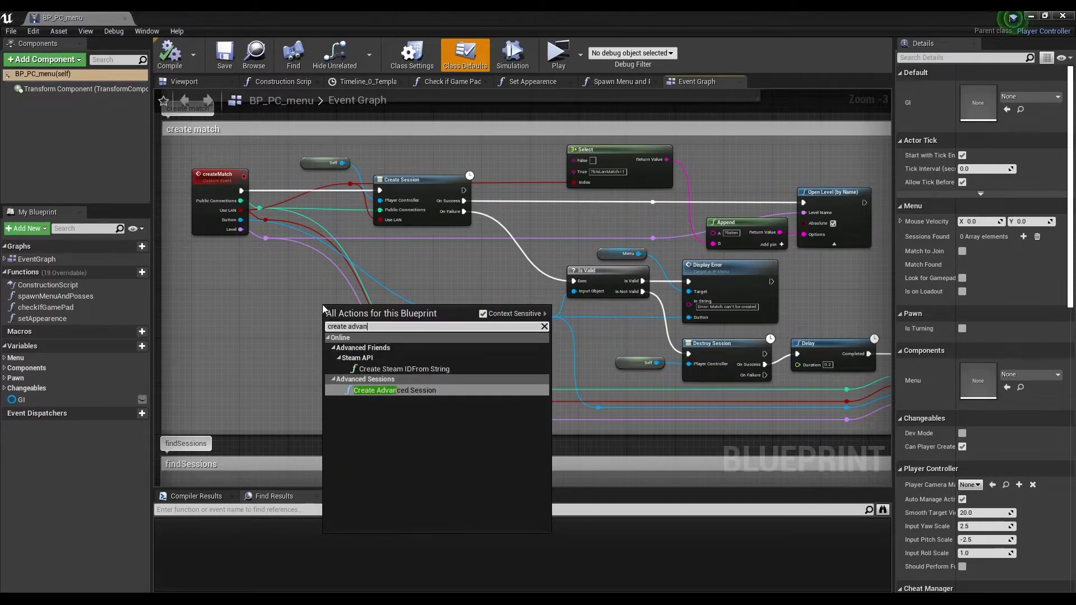
key(Return)
drag(355, 318, 408, 182)
click(402, 180)
key(Delete)
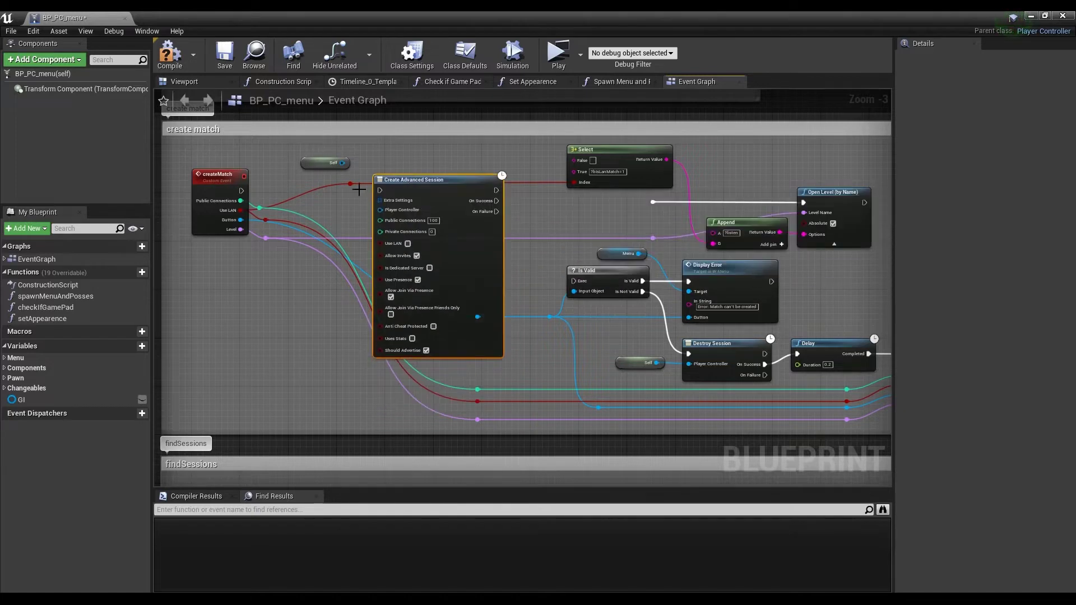
Wire Create Advanced Session to createMatch's execution and Use LAN, Self as Player Controller, On Success to Open Level, and On Failure to Is Valid.
drag(240, 191, 380, 190)
drag(496, 200, 573, 280)
drag(341, 163, 385, 211)
right_drag(385, 211, 389, 214)
scroll(416, 221, up, 2)
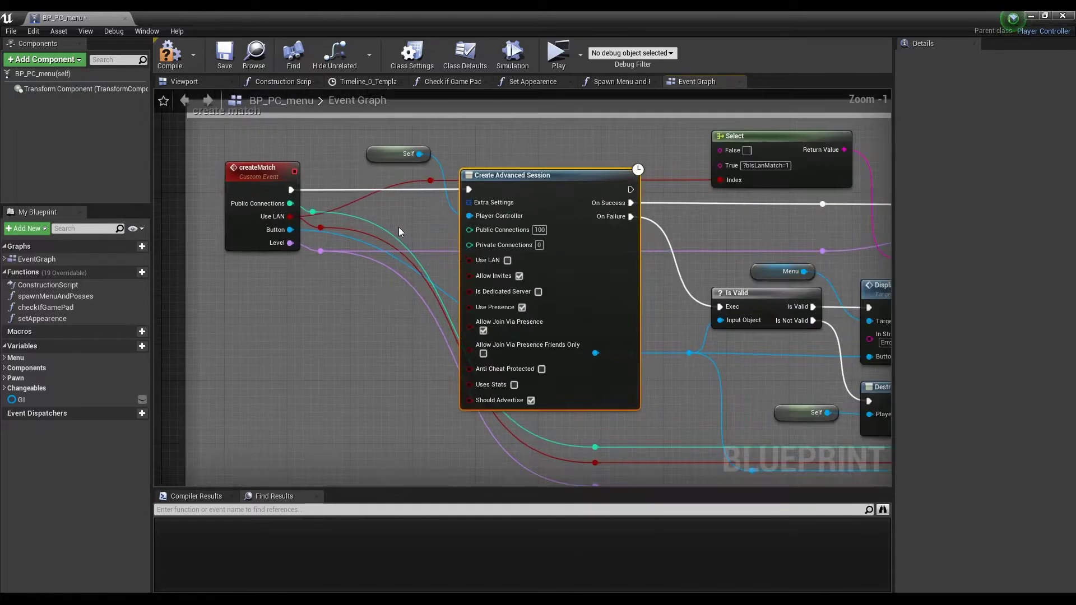
drag(399, 185, 438, 265)
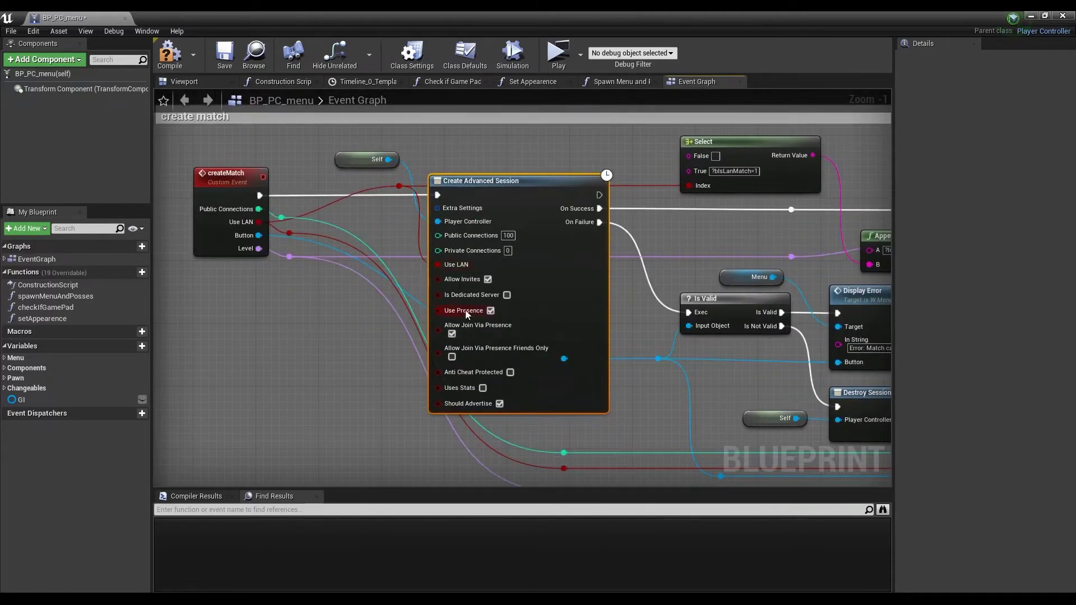
In the findSessions section of BP_PC_menu, add a Find Sessions Advanced node and delete the original Find Sessions node.
right_drag(730, 356, 648, 345)
scroll(629, 387, down, 2)
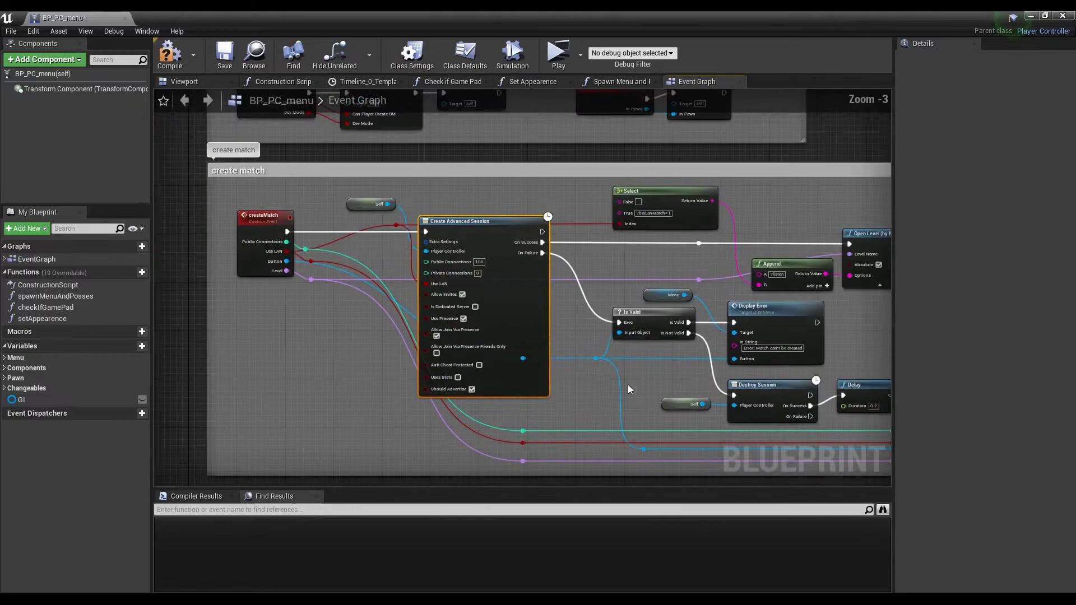
right_drag(535, 413, 570, 104)
scroll(438, 270, up, 2)
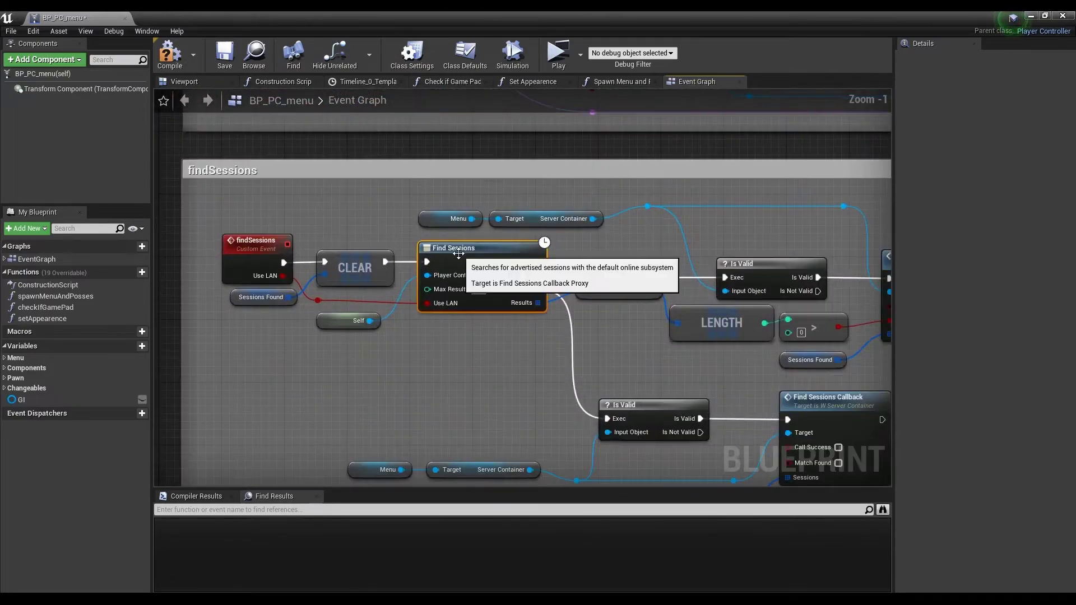
right_click(386, 375)
text(find sessions)
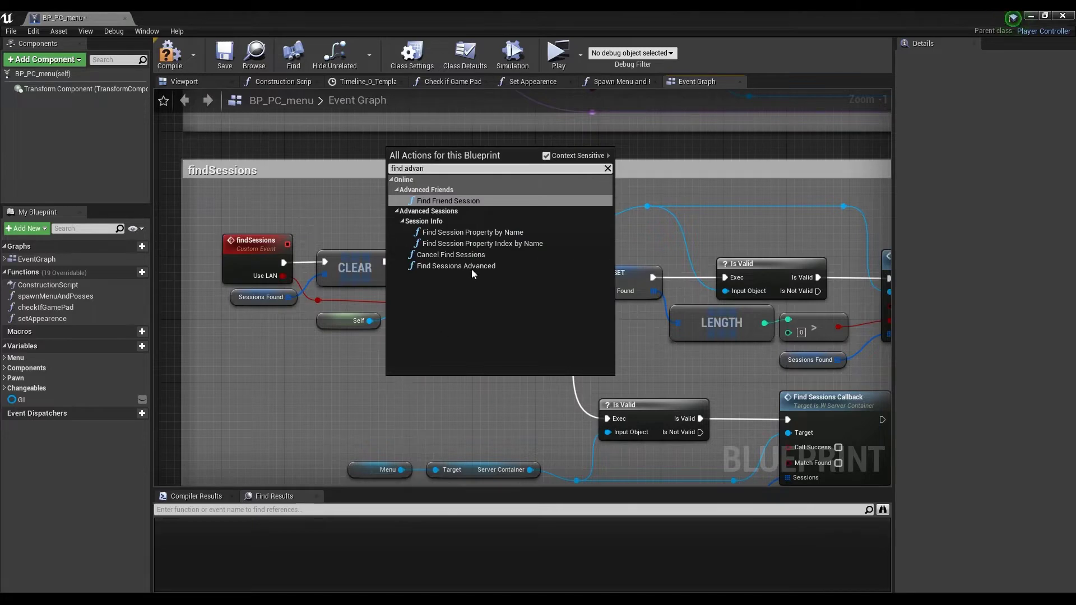
click(472, 269)
drag(468, 386, 385, 262)
click(486, 253)
key(Delete)
Wire Find Sessions Advanced to Self, Use LAN, the Sessions Found setter and the failure Is Valid, with Max Results set to 100.
drag(369, 321, 420, 275)
drag(317, 300, 420, 303)
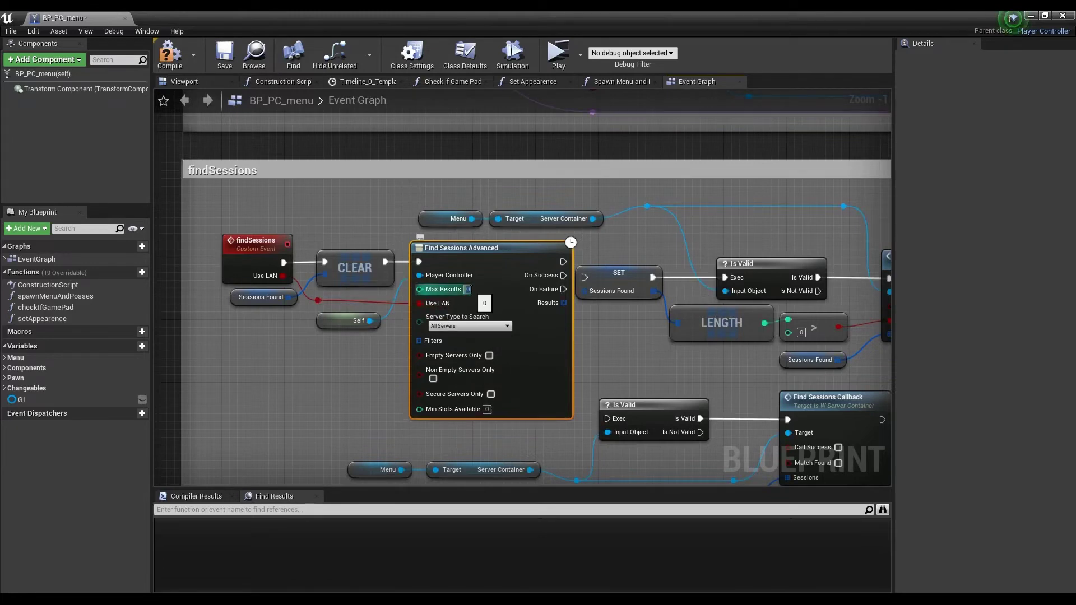
text(100)
click(597, 326)
drag(563, 303, 563, 275)
right_drag(613, 322, 533, 277)
drag(484, 243, 528, 373)
click(554, 231)
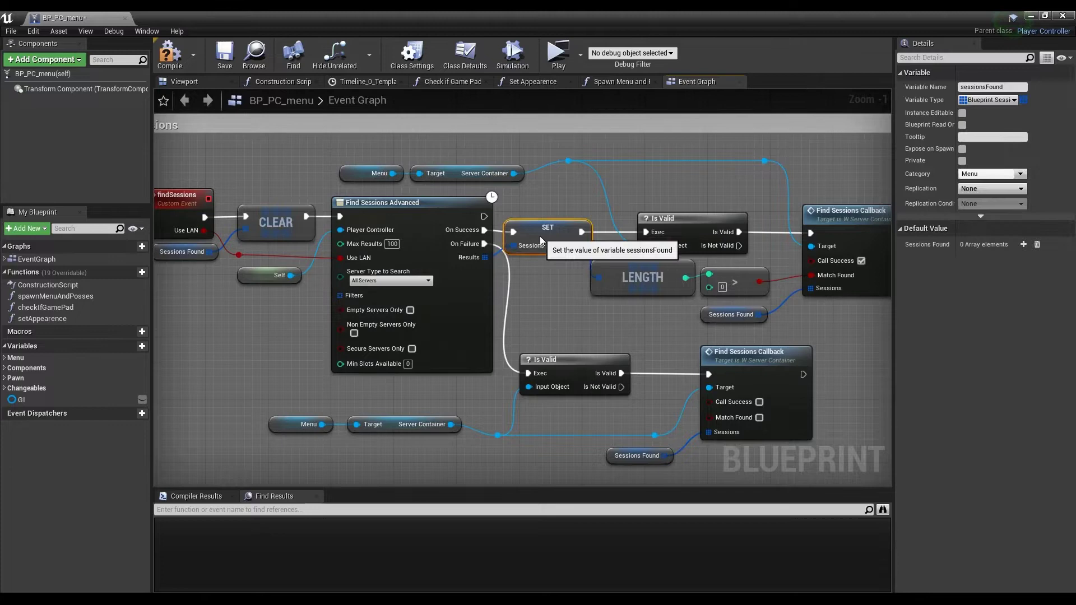
click(563, 210)
In the join match if match exist section, replace the Find Sessions node with a Find Sessions Advanced node.
right_drag(263, 354, 328, 341)
scroll(328, 343, down, 2)
right_drag(469, 436, 503, 165)
right_click(396, 331)
text(find ad)
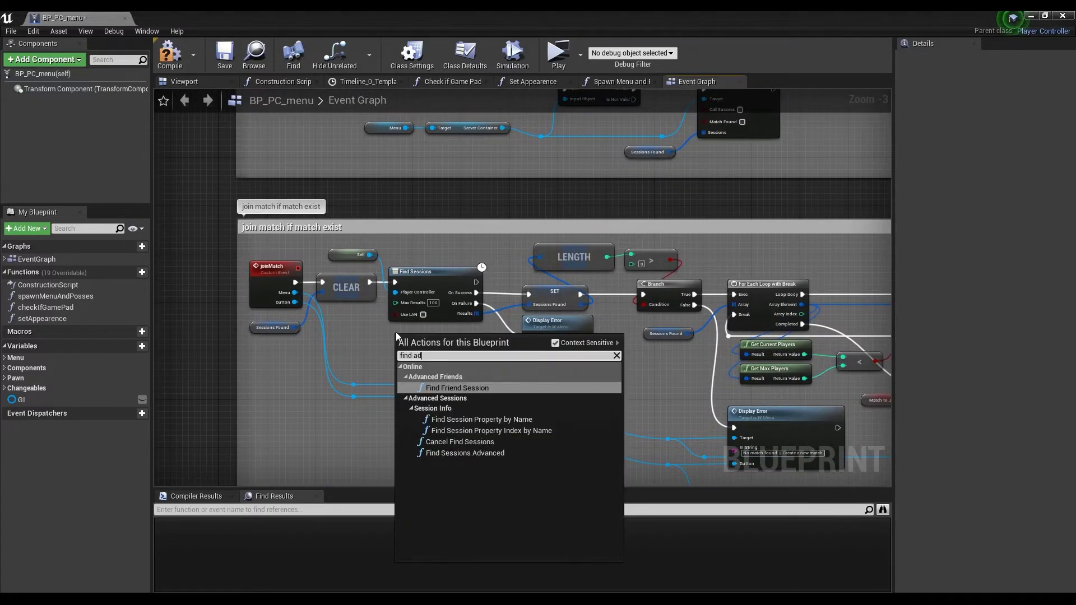
click(464, 452)
click(418, 271)
drag(430, 341, 442, 290)
key(Delete)
Set joinMatch's Max Results to 100 and wire Find Sessions Advanced to Self, the Sessions Found setter and the failure Display Error.
drag(370, 255, 404, 293)
text(100)
click(481, 258)
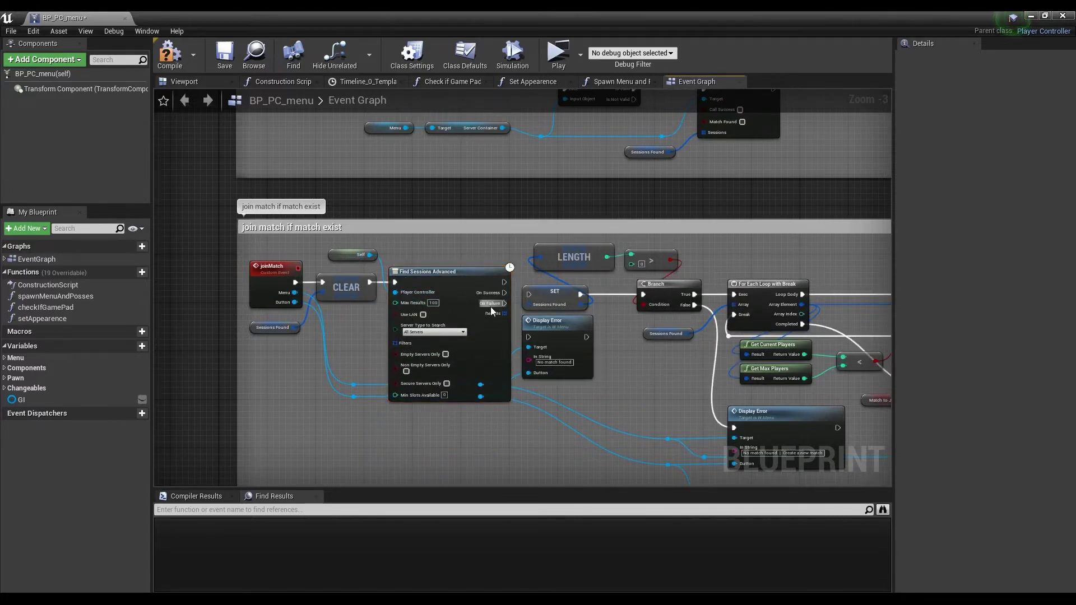
drag(503, 313, 528, 337)
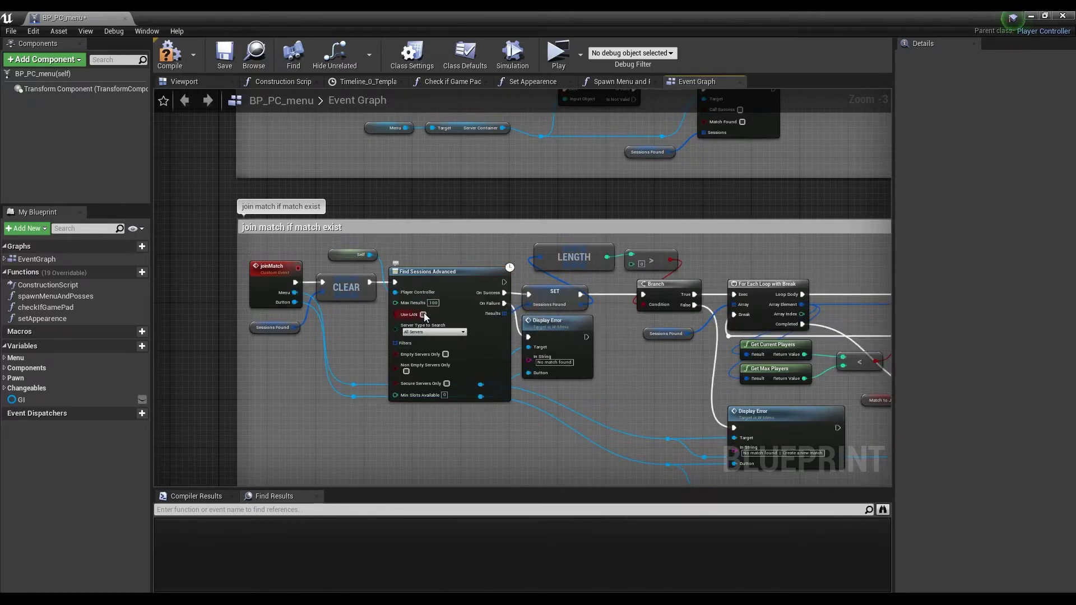
Compile and save the BP_PC_menu blueprint.
scroll(621, 314, down, 5)
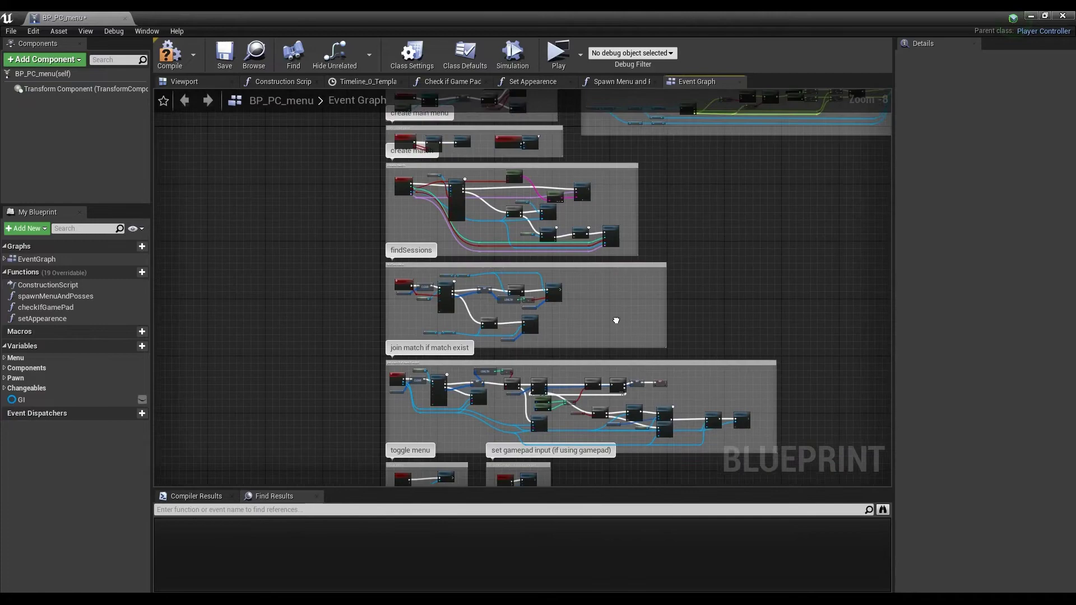
right_drag(616, 320, 587, 395)
click(169, 55)
click(224, 54)
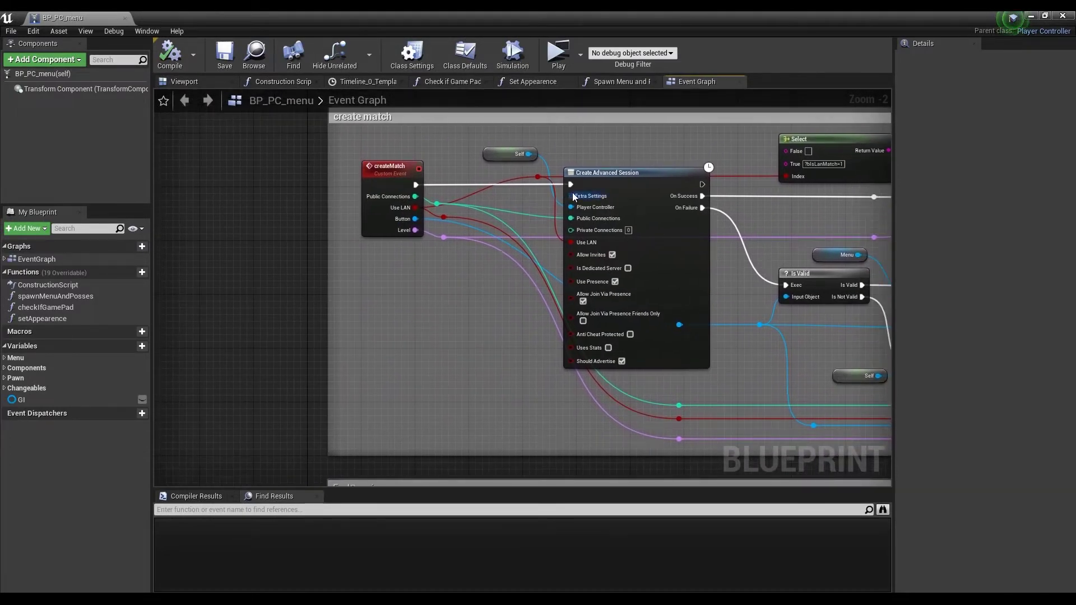
Feed Create Advanced Session's Extra Settings from a Make Array node holding a Make Literal Session Property String.
drag(571, 195, 367, 293)
text(make)
key(Return)
text(str)
click(530, 382)
click(432, 257)
scroll(432, 258, up, 2)
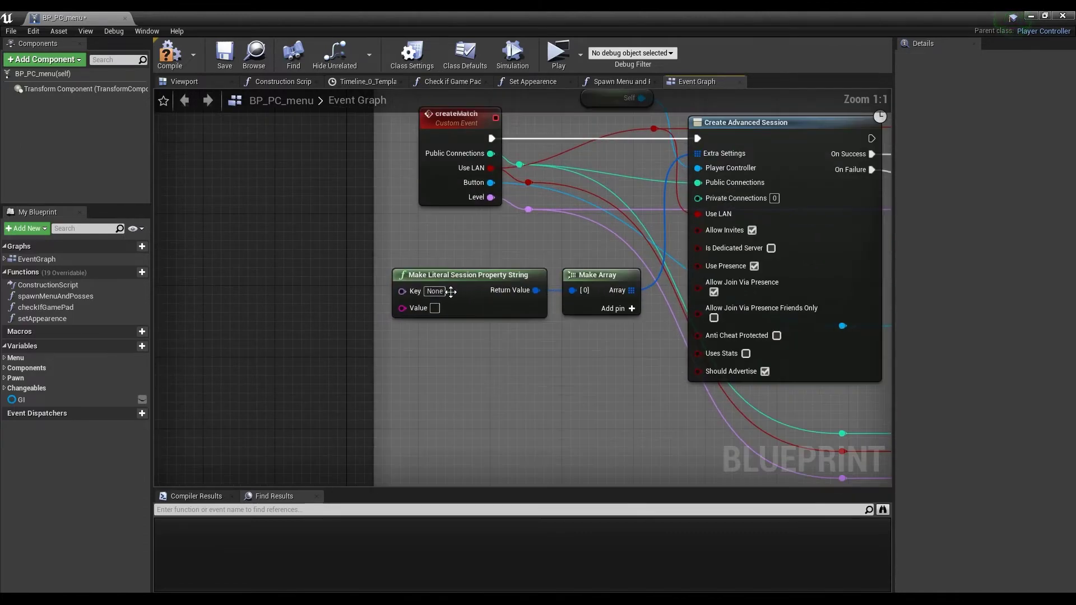
Fill in the literal session property's Key and connect createMatch's Level output to its Value.
click(434, 291)
click(489, 256)
drag(527, 210, 403, 307)
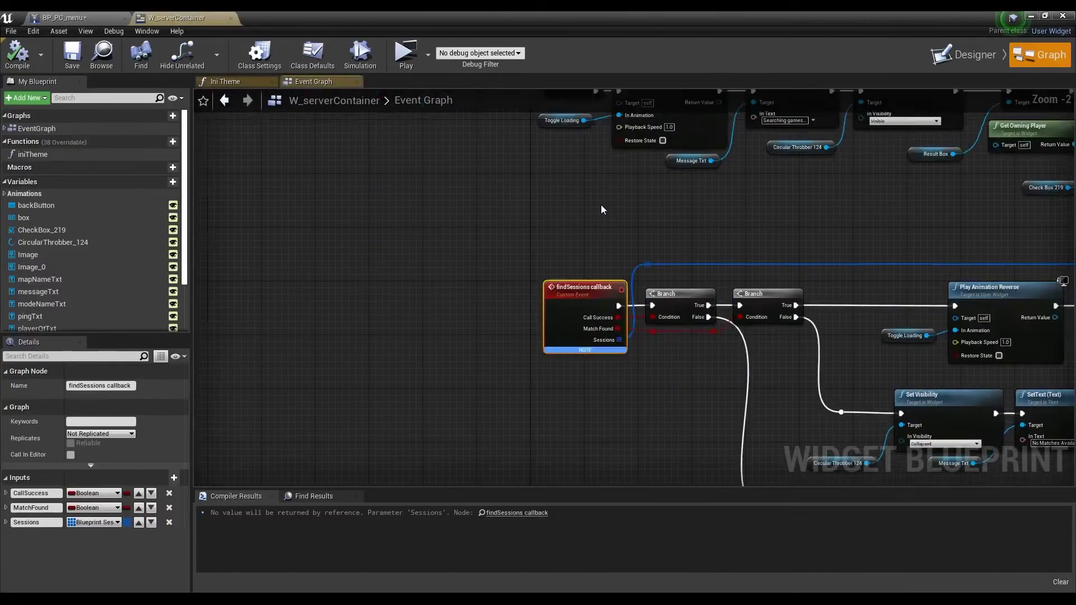
In W_serverContainer, add Get Extra Settings on the For Each Loop's array element and pass its output to a Get Session Property String node.
right_drag(601, 209, 470, 220)
drag(390, 270, 437, 275)
text(ex)
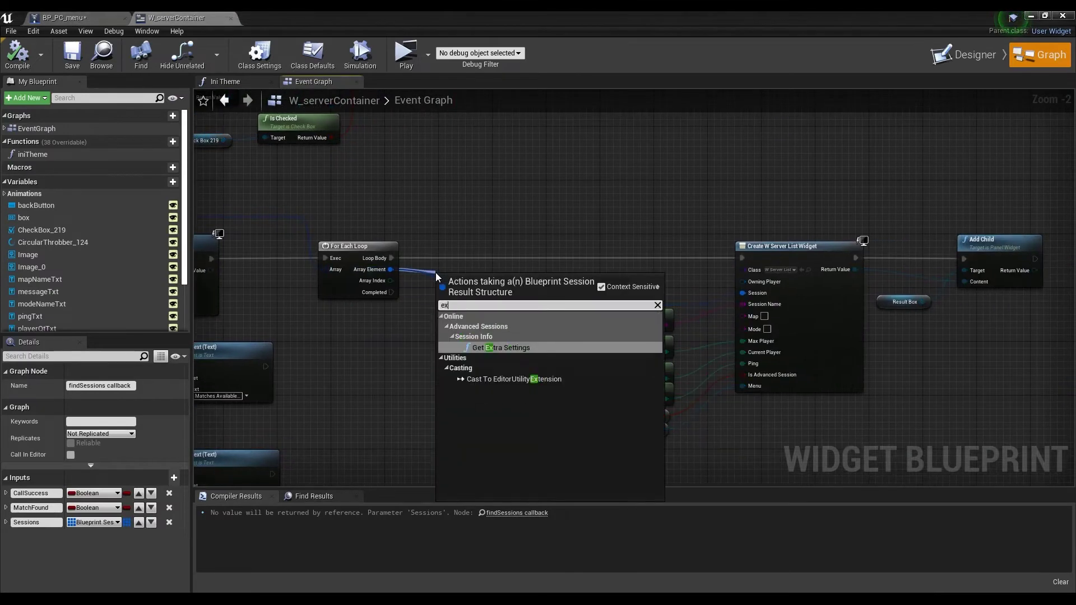
key(Return)
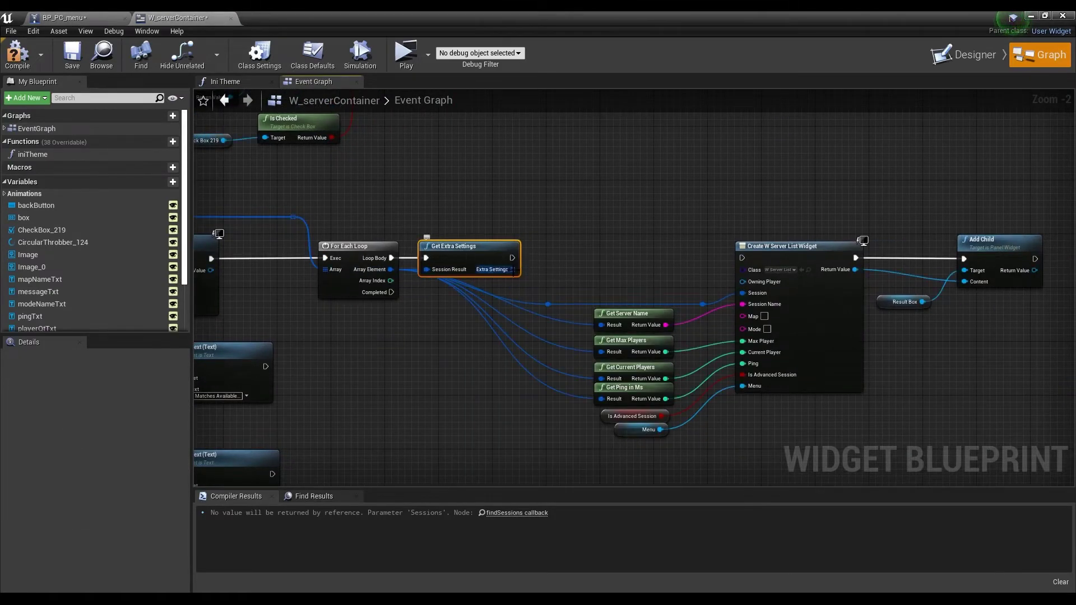
text(str)
drag(513, 269, 752, 259)
click(629, 351)
Set the property node's Setting Name to Map and wire its execution and Setting Value into Create W Server List Widget's Map input.
click(606, 281)
text(Map)
click(690, 226)
drag(654, 270, 742, 258)
right_drag(707, 294, 569, 282)
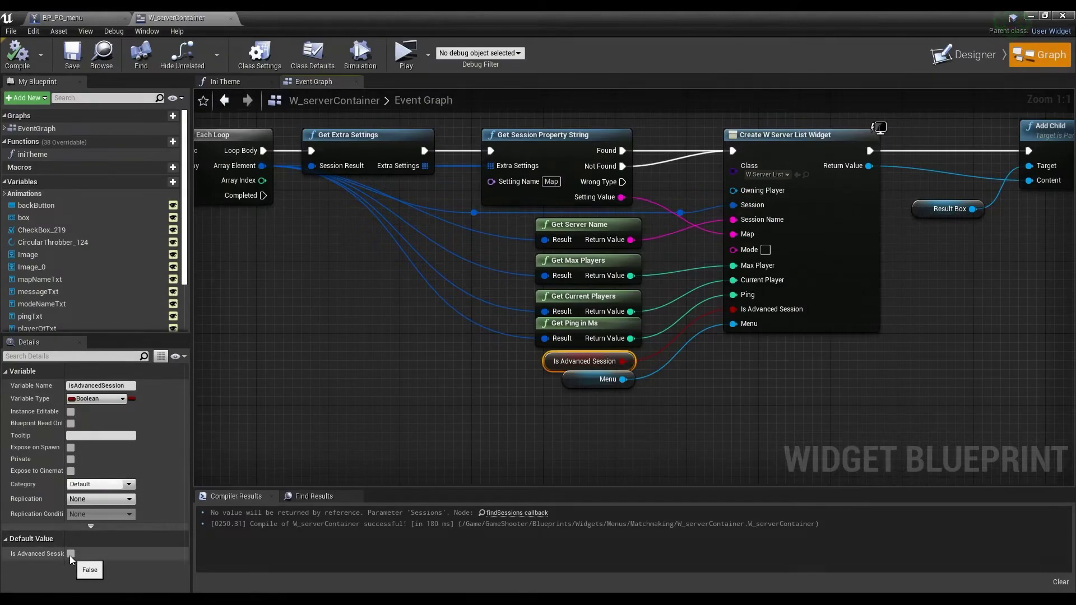
Enable the isAdvancedSession variable's default value, and compile and save W_serverContainer.
click(70, 554)
click(17, 53)
click(72, 54)
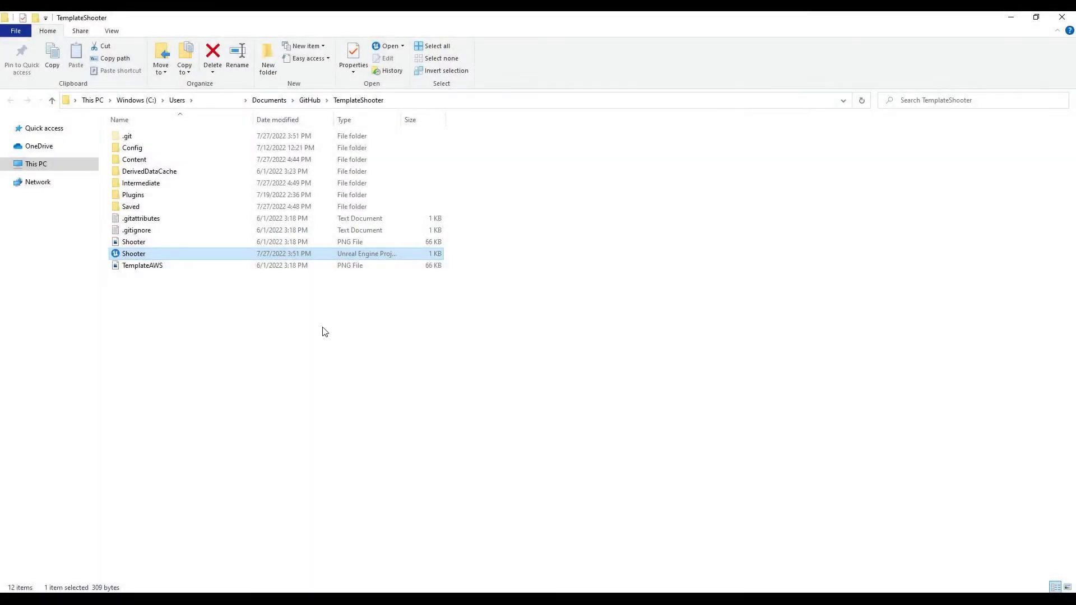
In the TemplateShooter folder, launch two game instances from the Shooter project file and enlarge one game window.
right_click(205, 255)
click(181, 275)
right_click(203, 257)
click(190, 275)
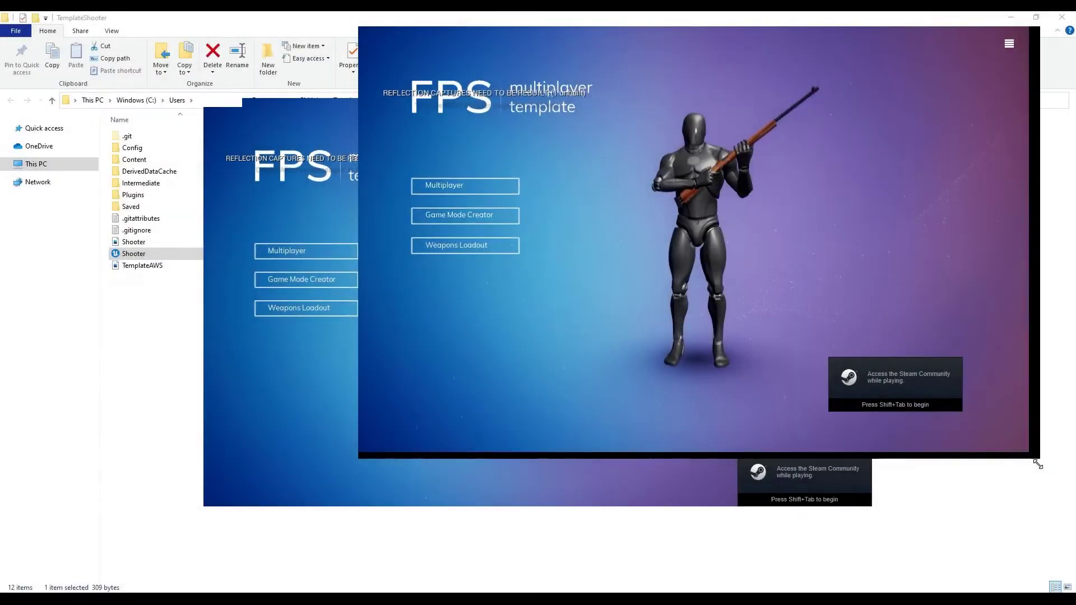
drag(1037, 464, 1059, 480)
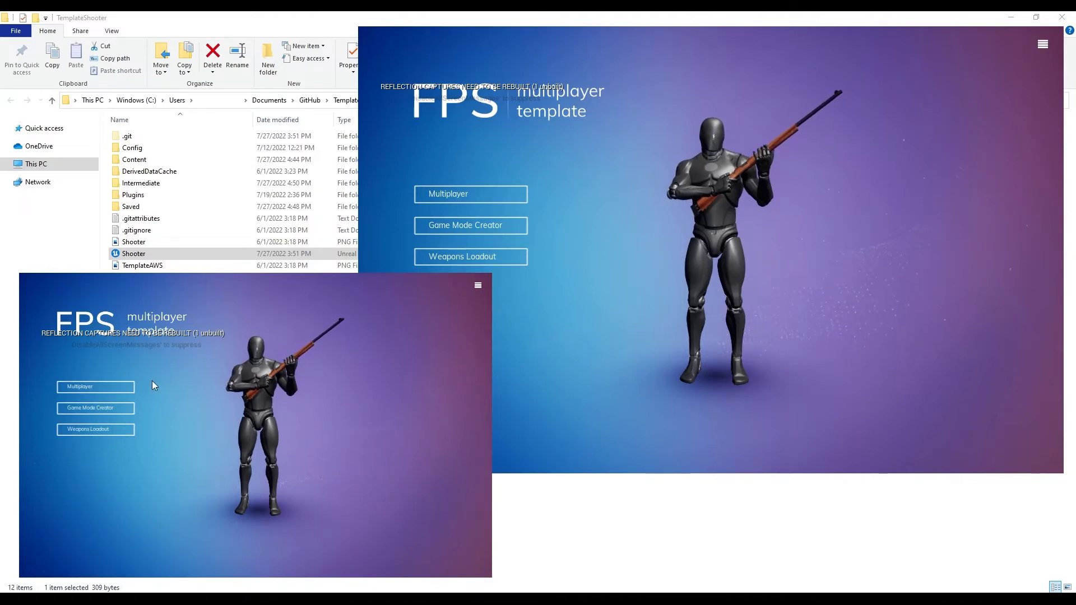
Host a match in the smaller game window, then search for it from the larger window and join the listed session.
click(119, 429)
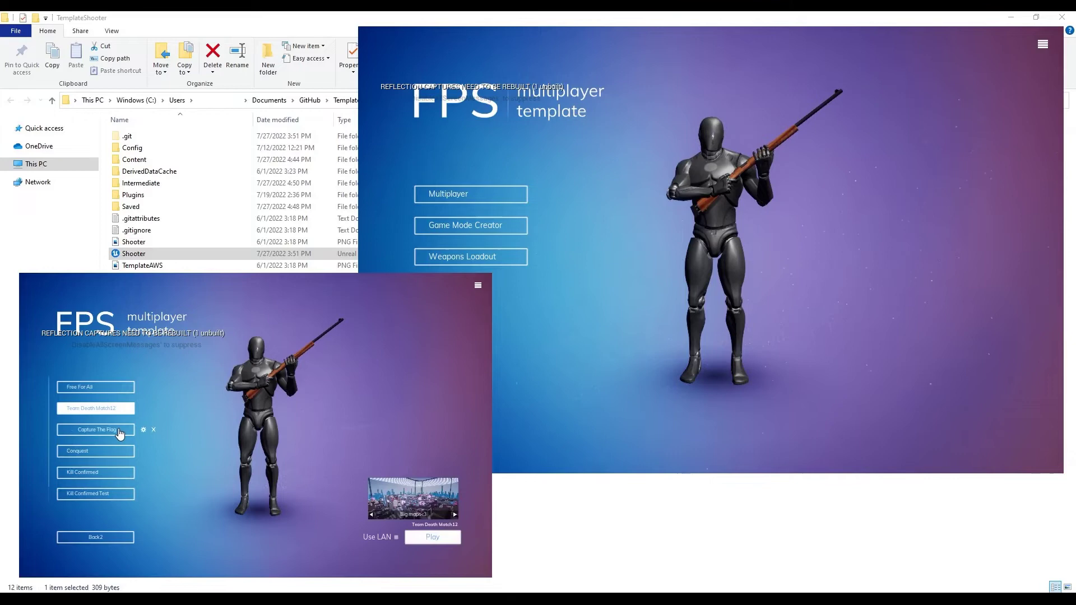
click(444, 537)
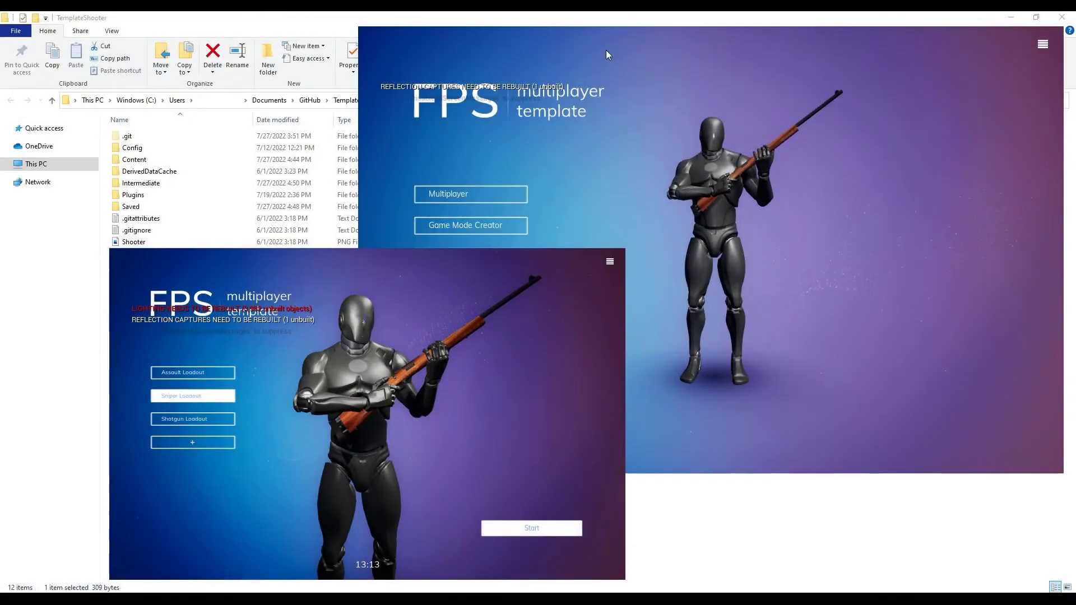
click(502, 198)
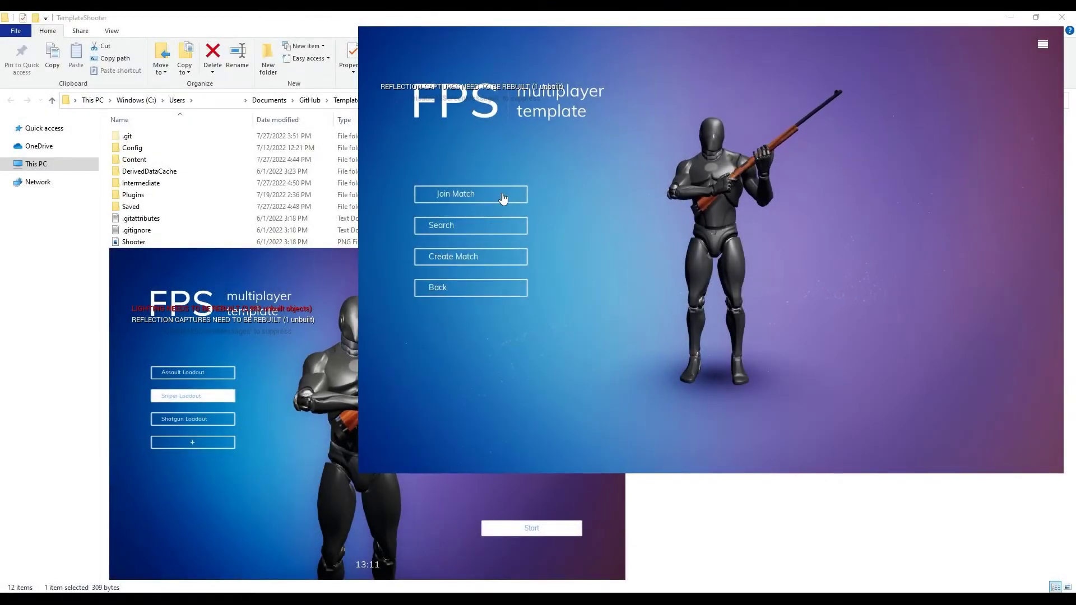
click(499, 226)
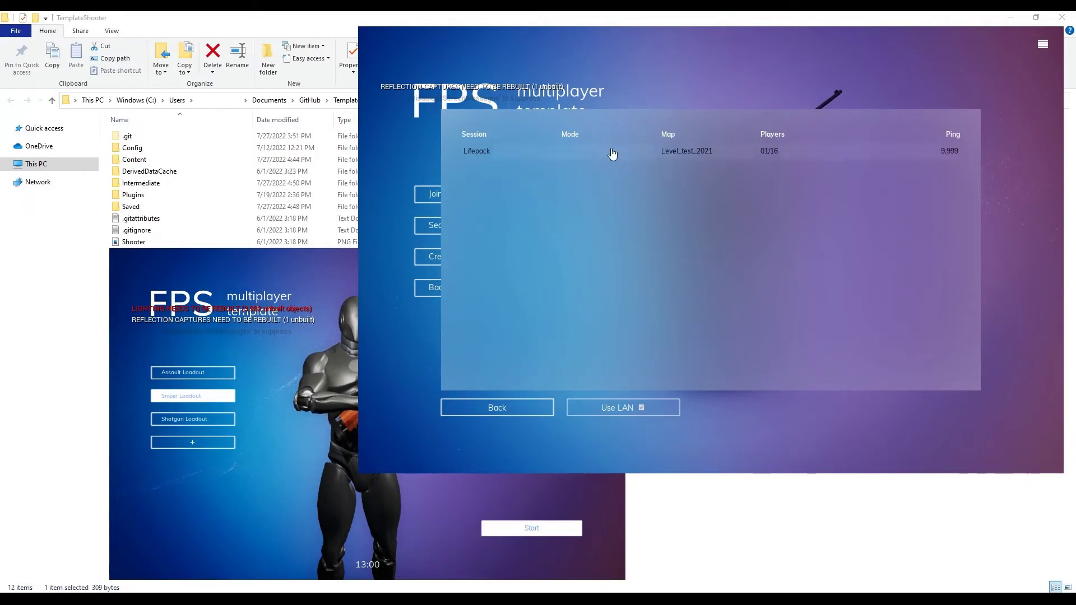
click(612, 150)
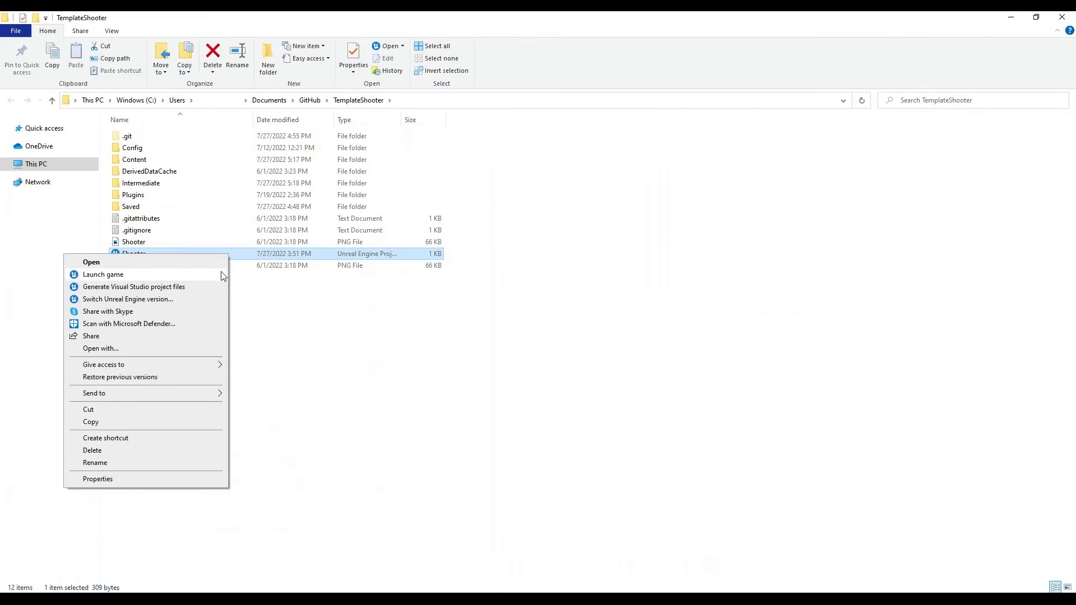
Launch the game from the Shooter project file, search the multiplayer sessions and join the listed Level_test_2021 match.
click(221, 274)
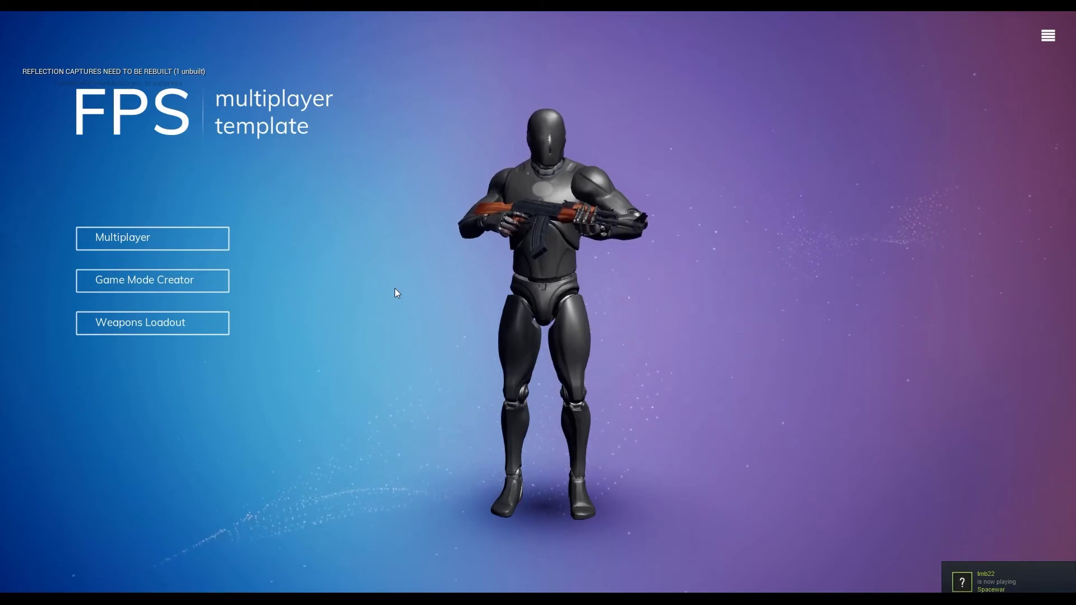
click(211, 244)
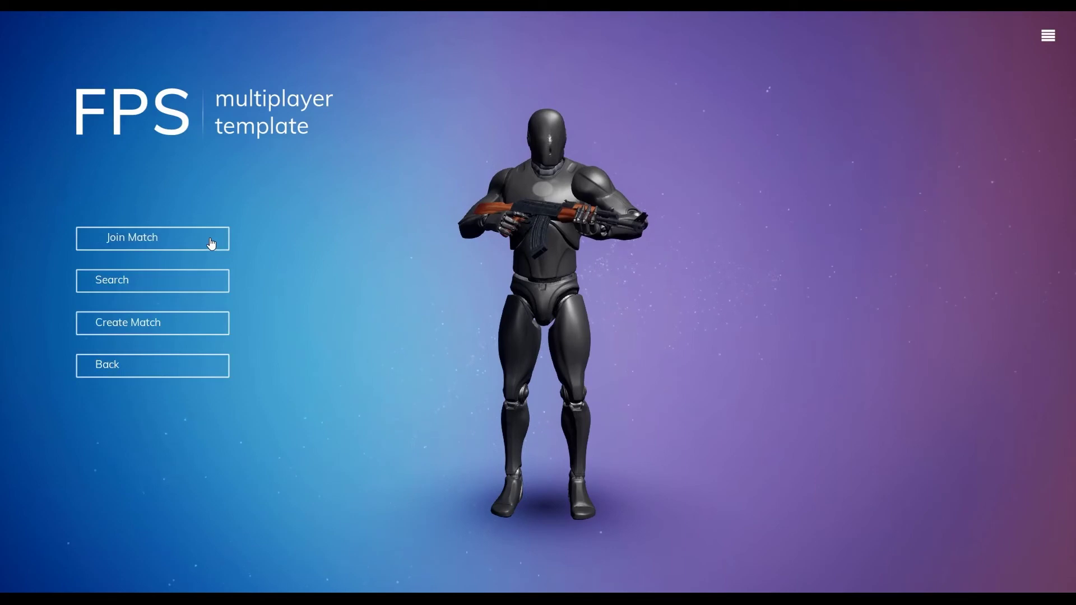
click(215, 281)
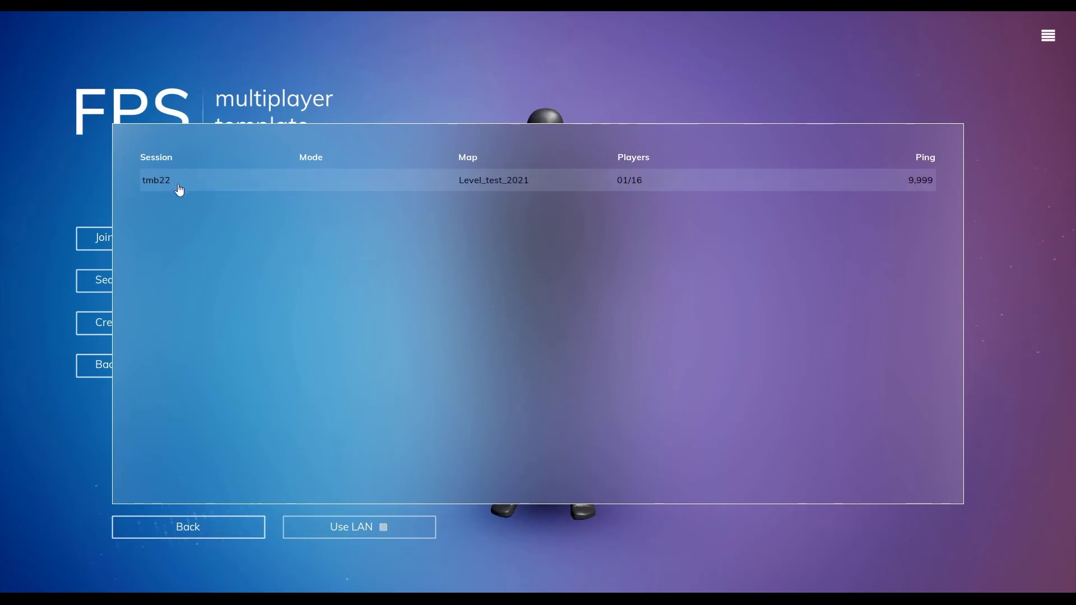
click(412, 180)
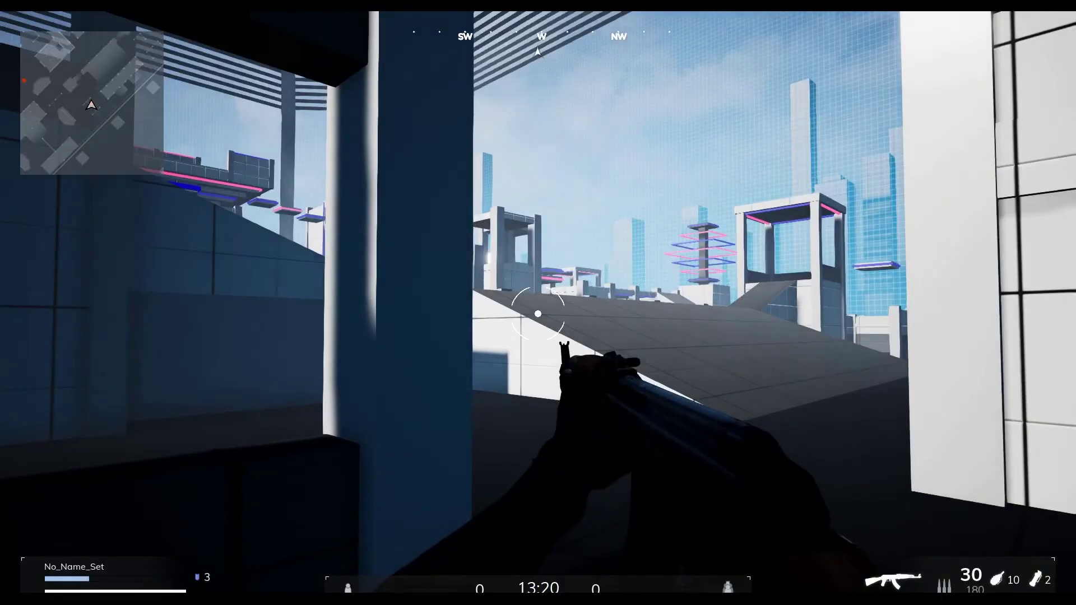
Test the multiplayer match by moving through the level, aiming and firing the rifle.
key(m)
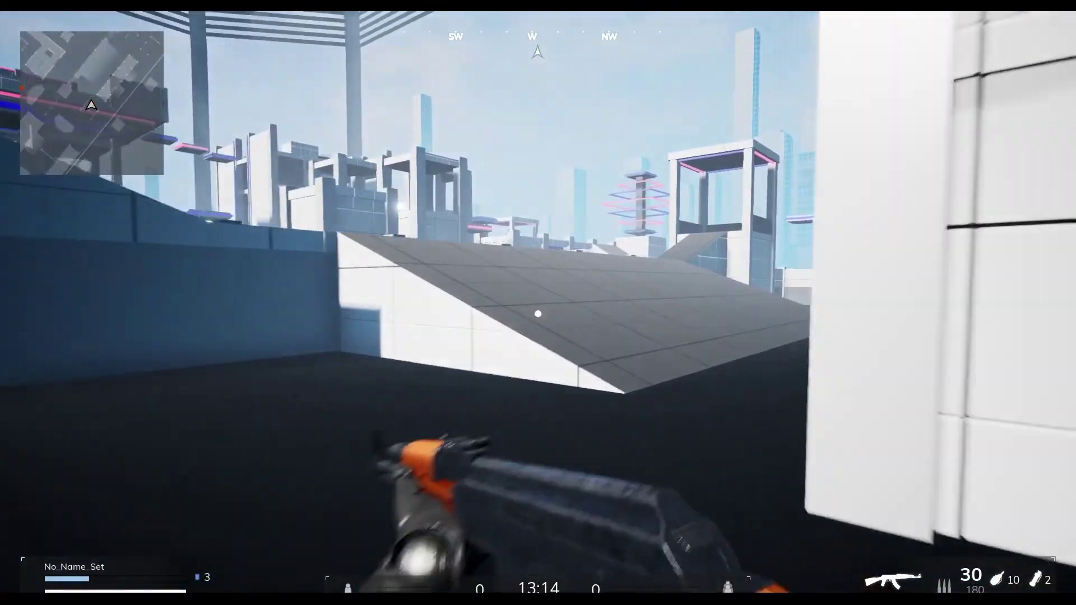
click(538, 309)
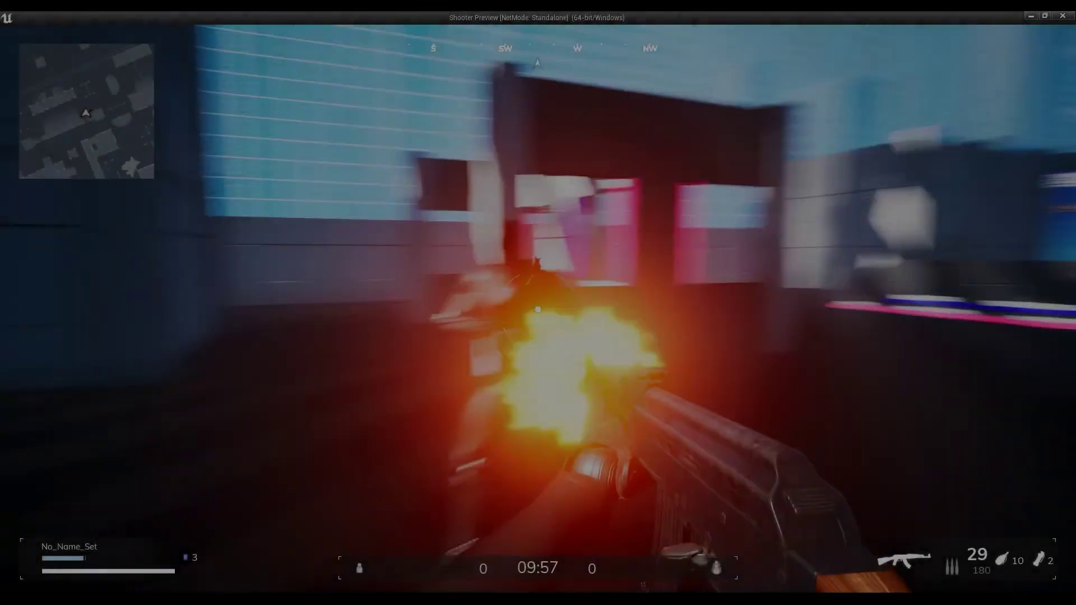
click(537, 310)
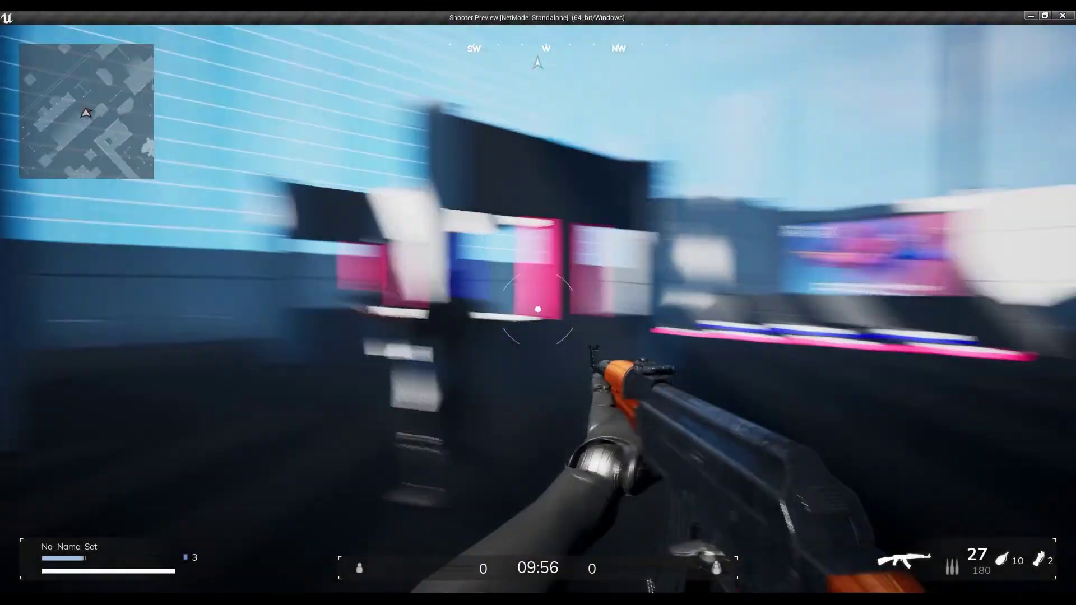
click(538, 309)
right_click(538, 309)
click(538, 309)
drag(538, 309, 538, 309)
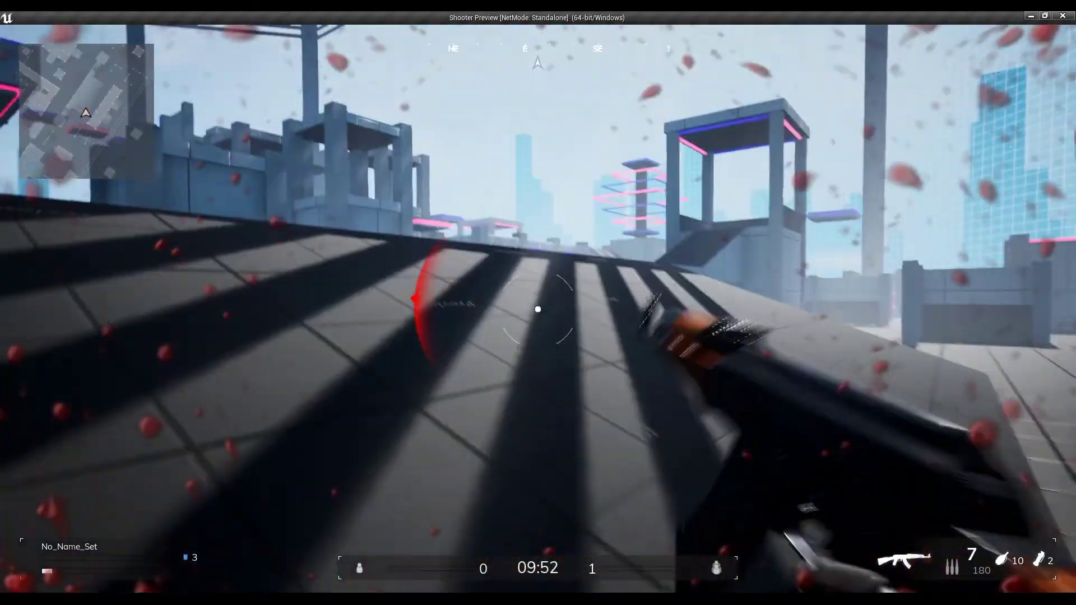
Respawn with the Assault Loadout and move forward through the level.
key(space)
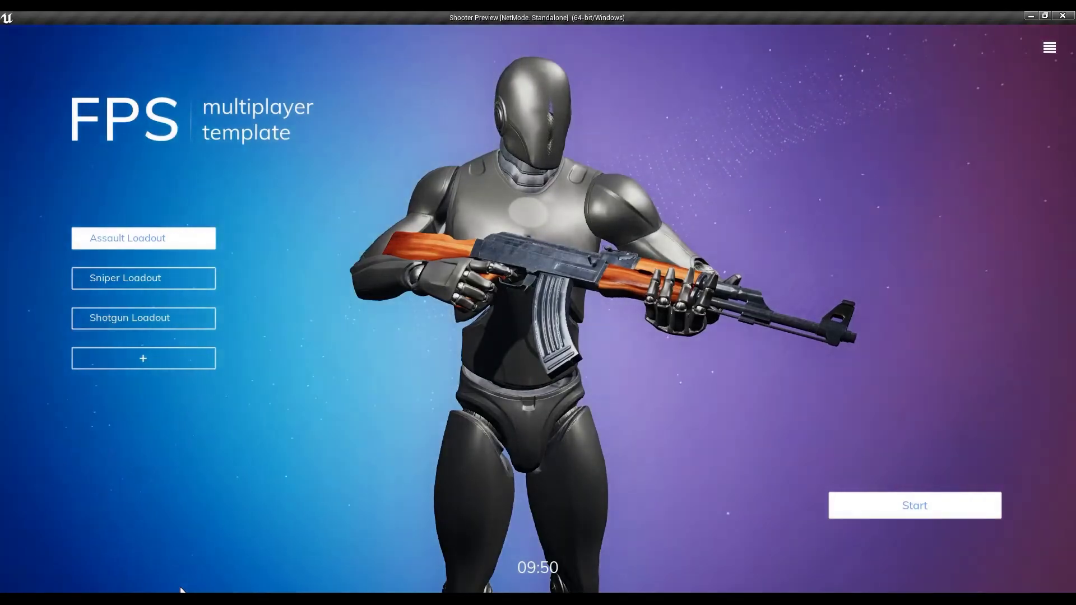
click(848, 506)
key(w)
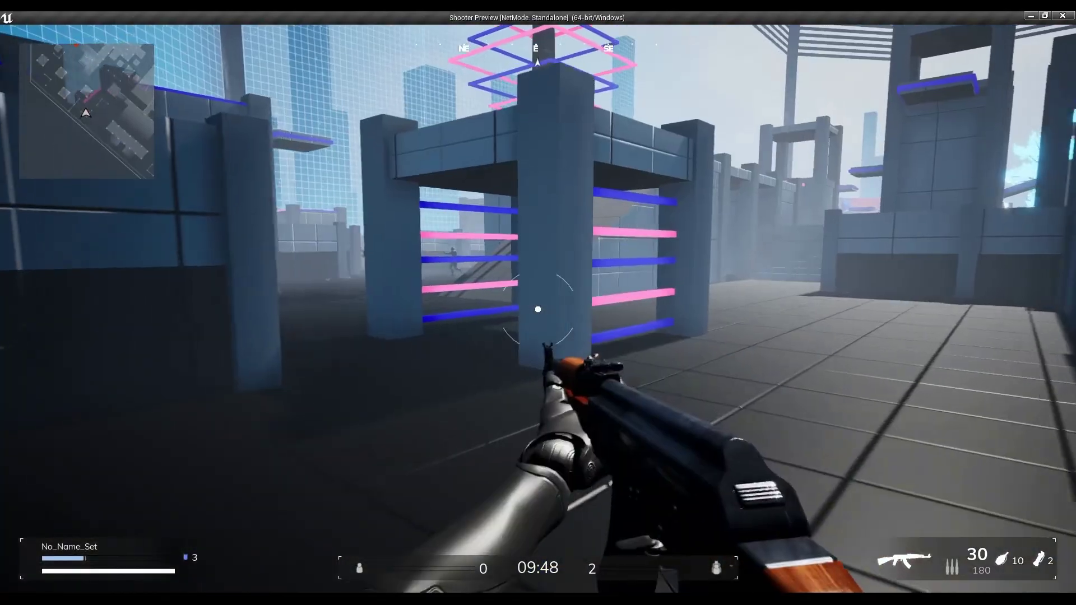
key(w)
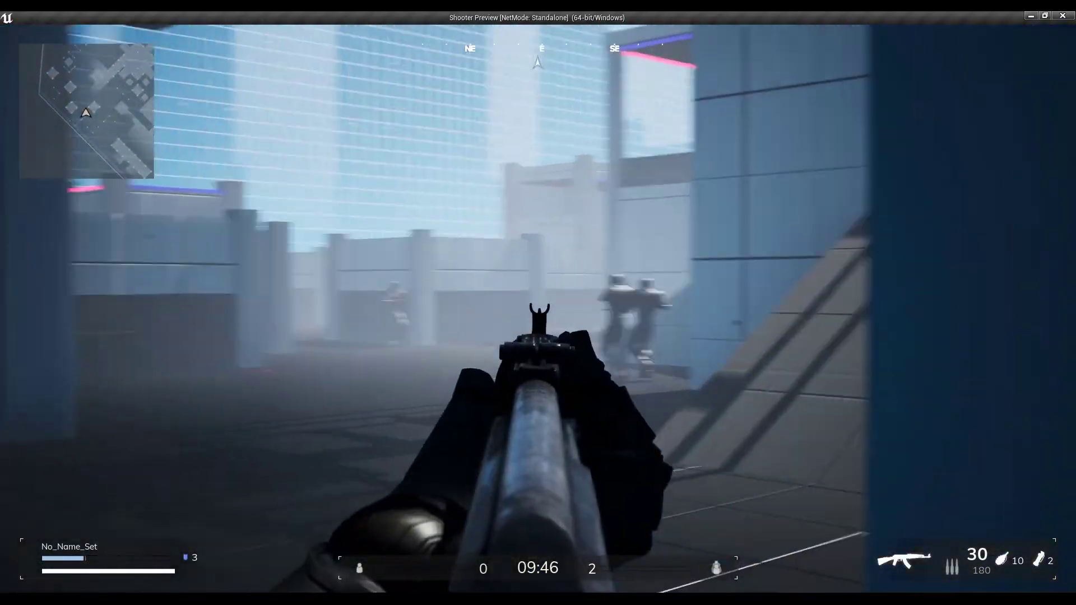